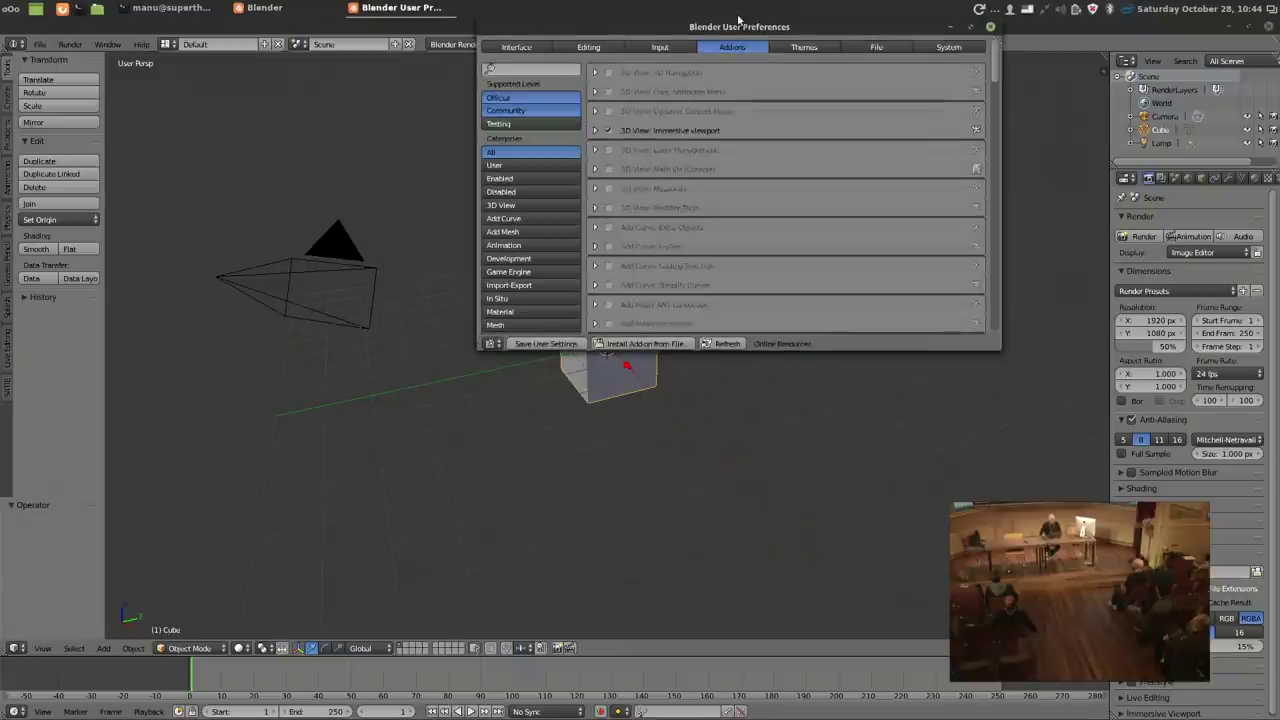
# - Review the details of the user add-ons Immersive viewport, SATIE OSC and Live Editing in the user preferences, leaving the preferences closed
pyautogui.click(972, 25)
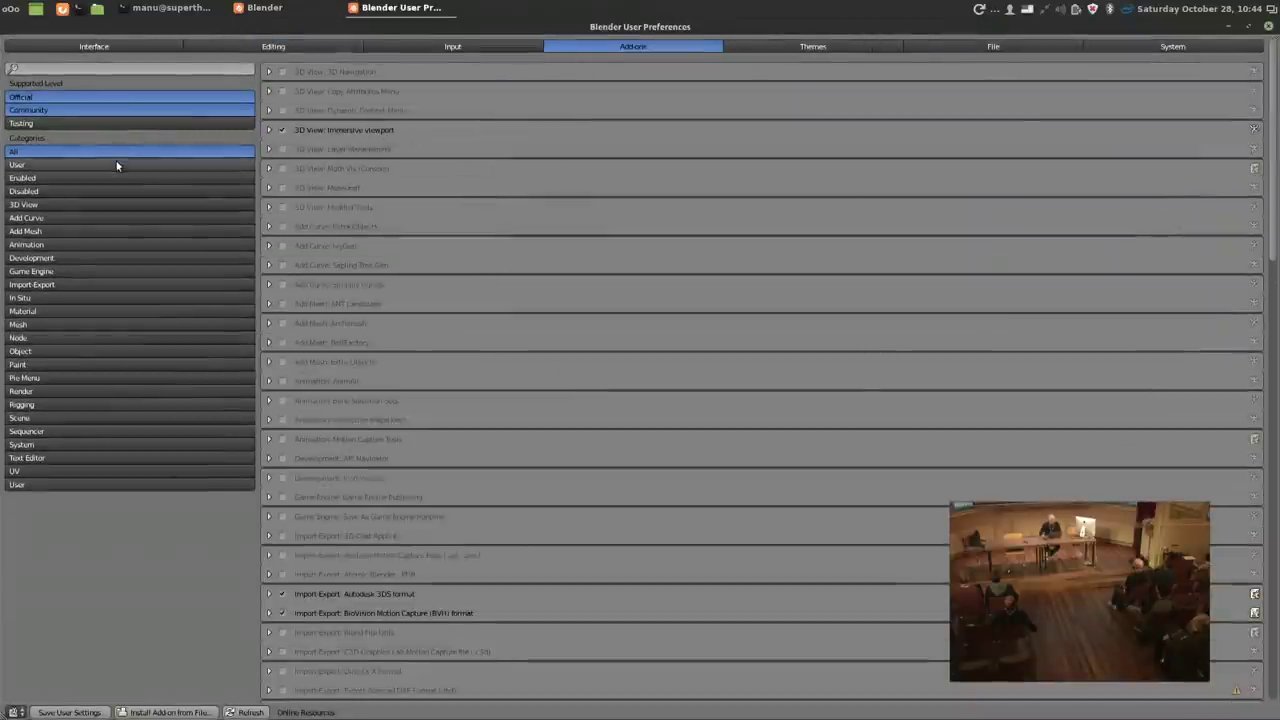
pyautogui.click(117, 164)
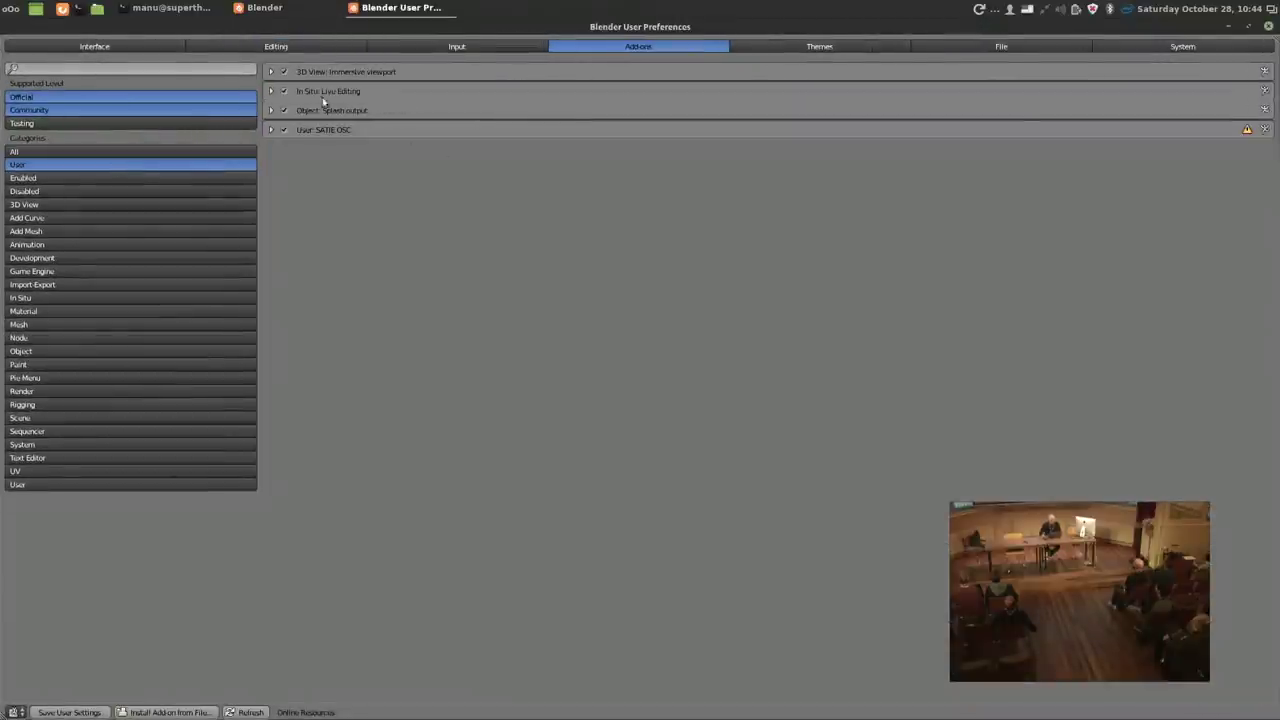
pyautogui.click(270, 72)
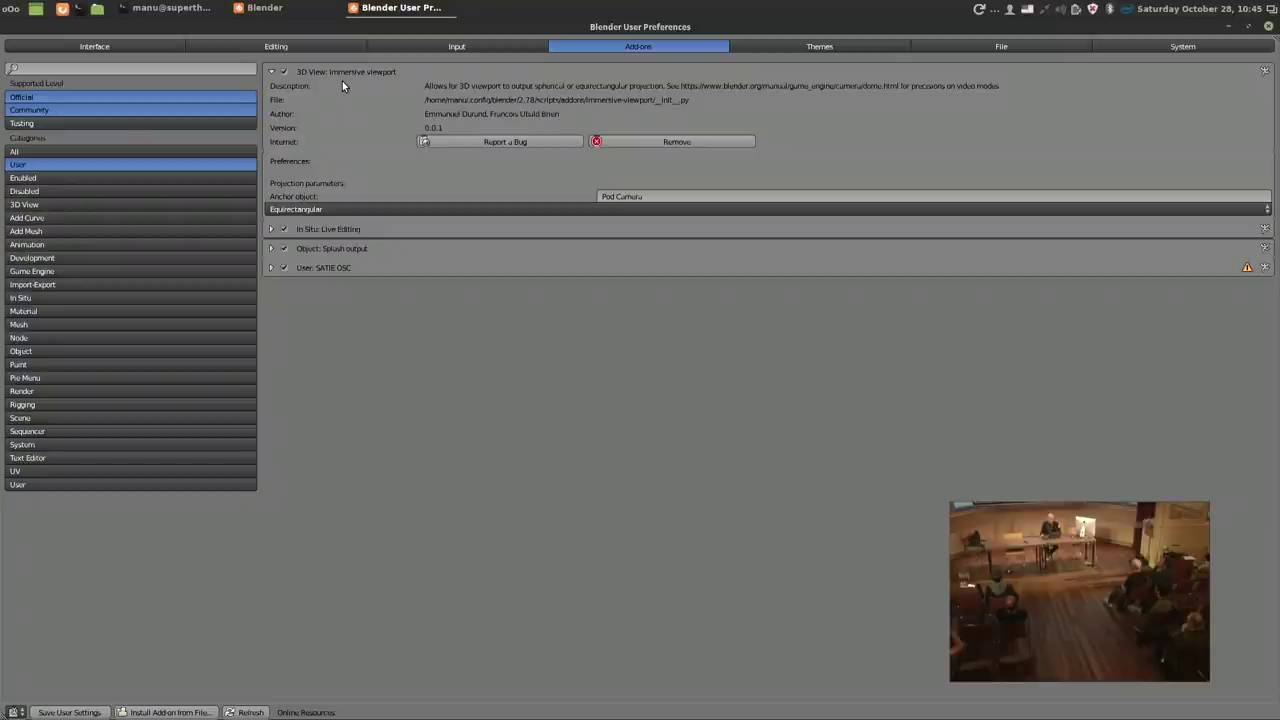
pyautogui.click(271, 267)
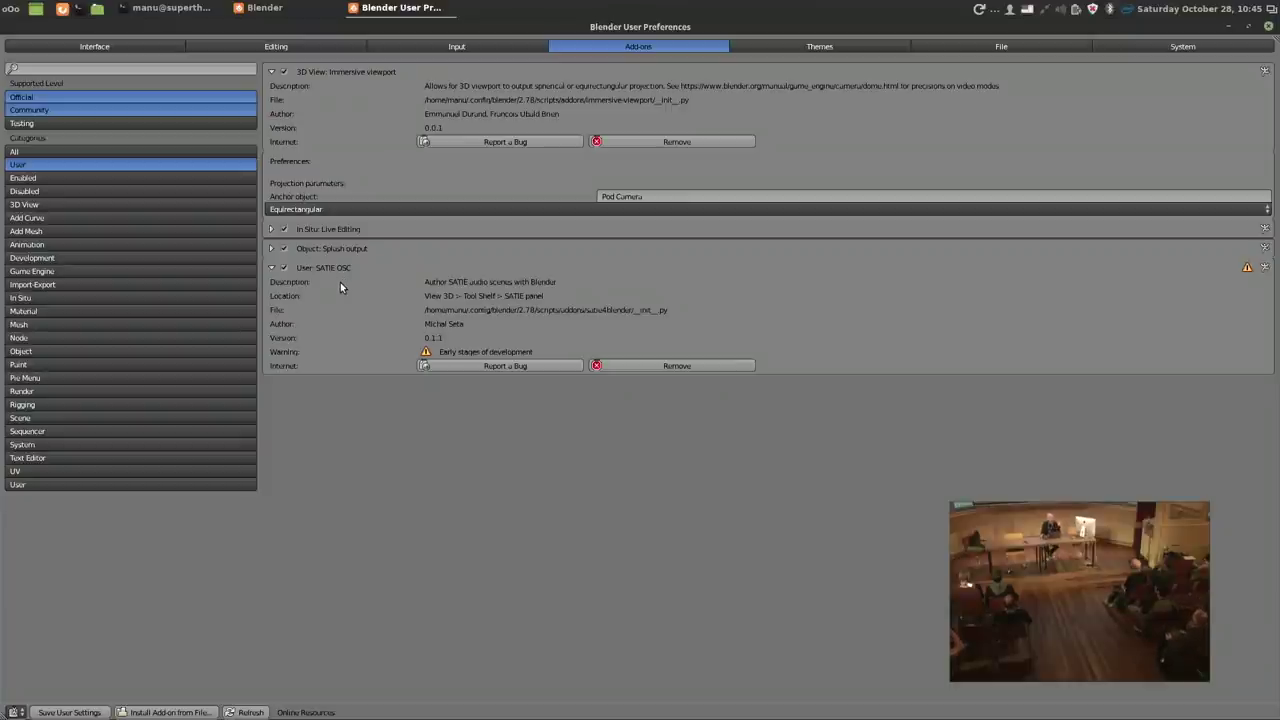
pyautogui.click(271, 229)
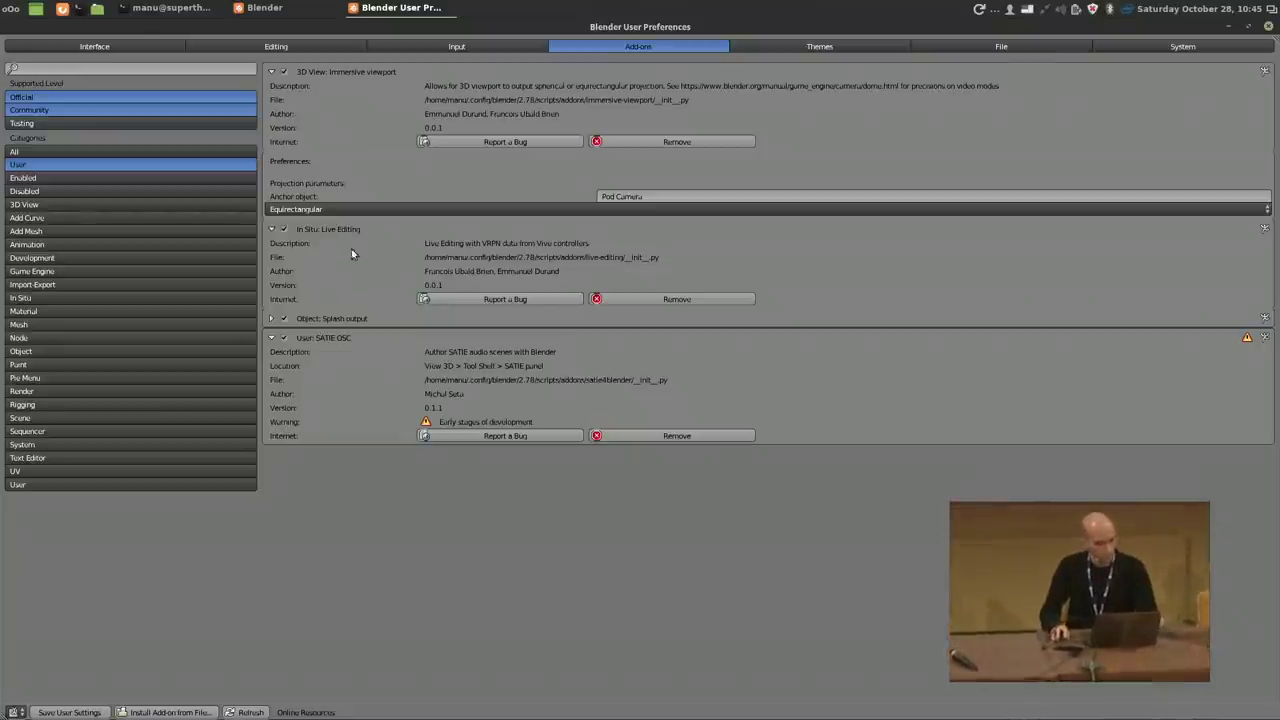
pyautogui.click(1268, 26)
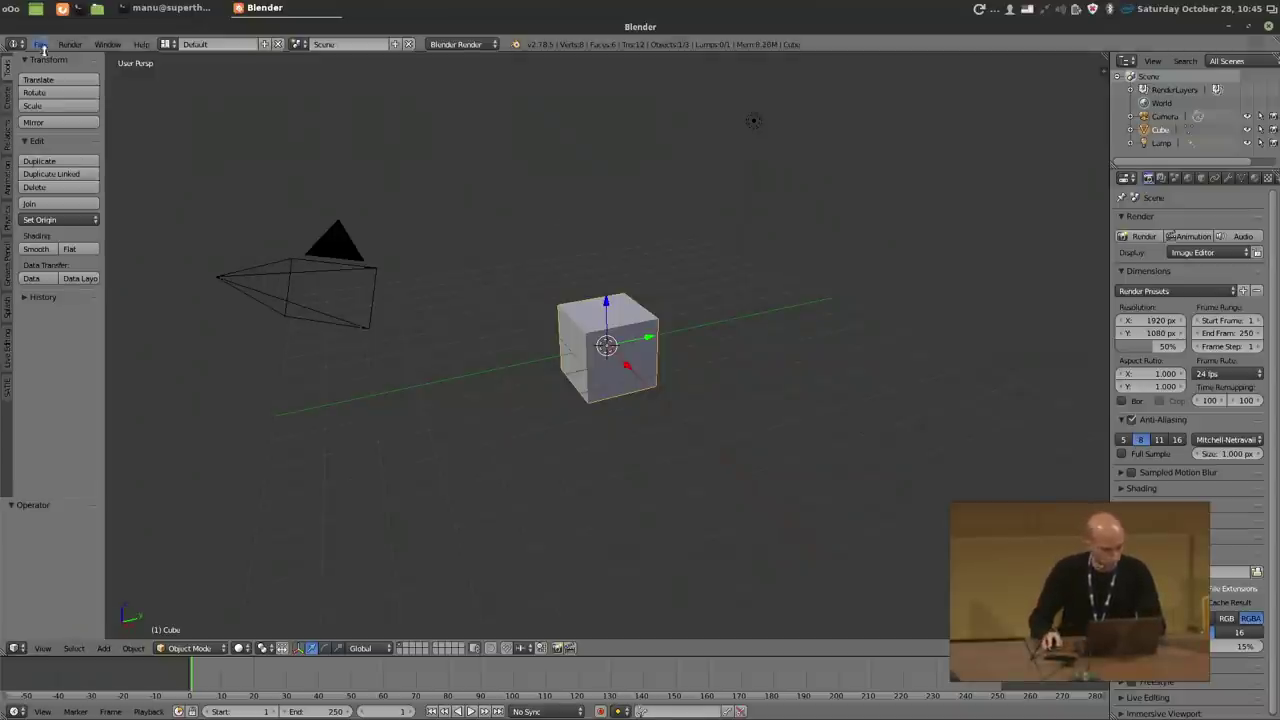
# - Open the recent file classroom.blend and launch the immersive 3D view
pyautogui.hotkey('ctrl', 'shift', 'o')
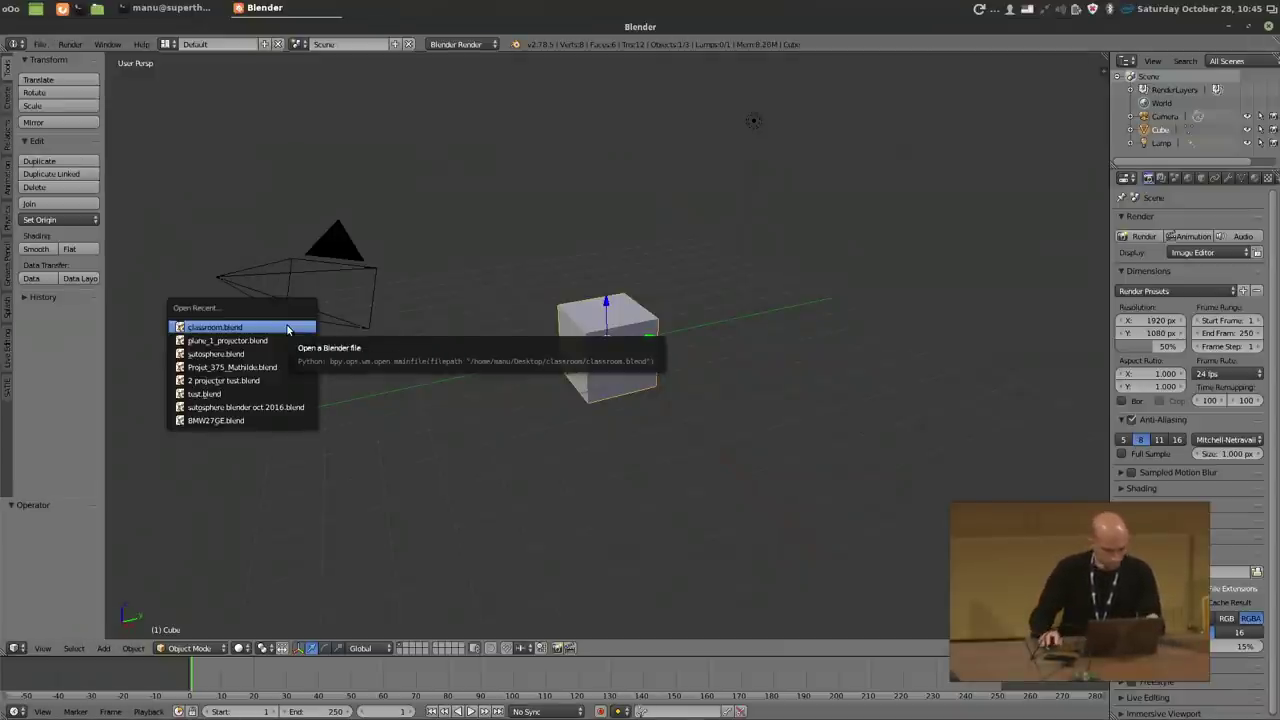
pyautogui.click(286, 323)
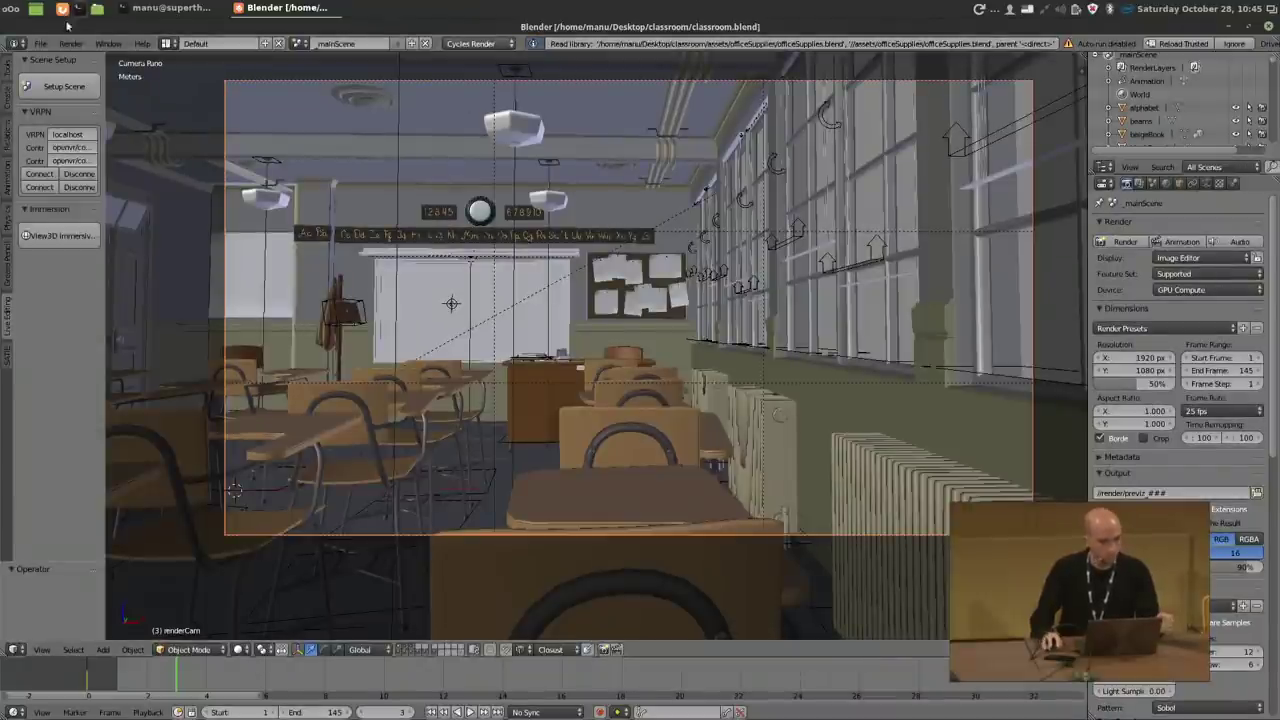
pyautogui.click(42, 240)
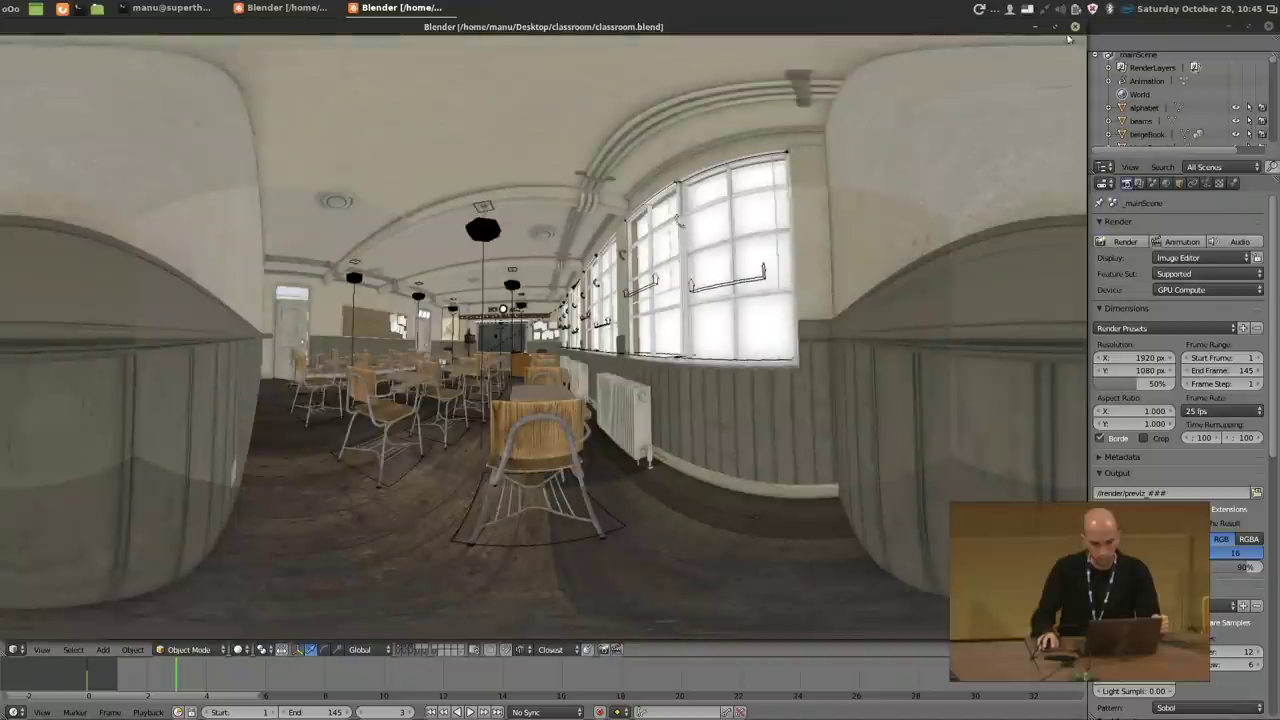
# - Tile the main window and the immersive view window side by side, each filling half of the screen
pyautogui.moveTo(1053, 38); pyautogui.dragTo(1279, 90)
pyautogui.moveTo(601, 26); pyautogui.dragTo(2, 22)
pyautogui.click(446, 8)
pyautogui.moveTo(449, 28); pyautogui.dragTo(1, 343)
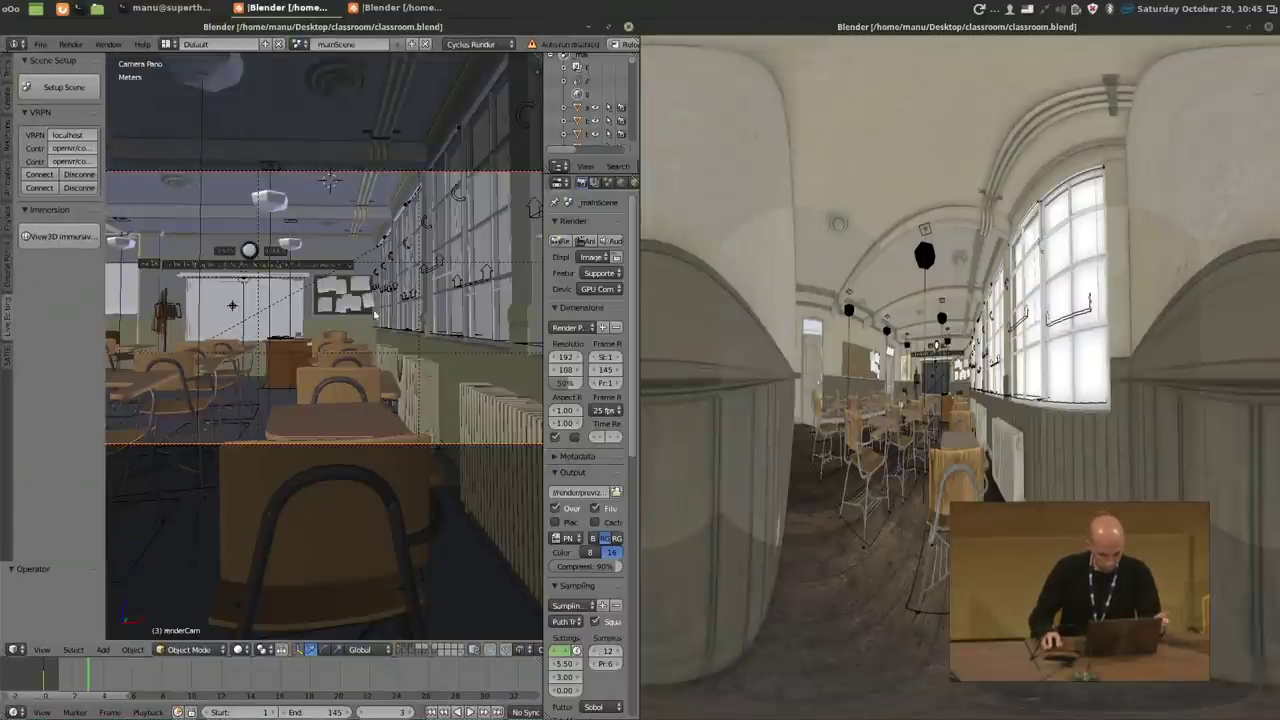
# - In a wireframe top orthographic view, move the render camera about -1.697 m in X and 3.776 m in Y, among the desks
pyautogui.press('KP_7')
pyautogui.press('z')
pyautogui.keyDown('shift'); pyautogui.moveTo(340, 443); pyautogui.dragTo(309, 242, button='middle'); pyautogui.keyUp('shift')
pyautogui.press('KP_5')
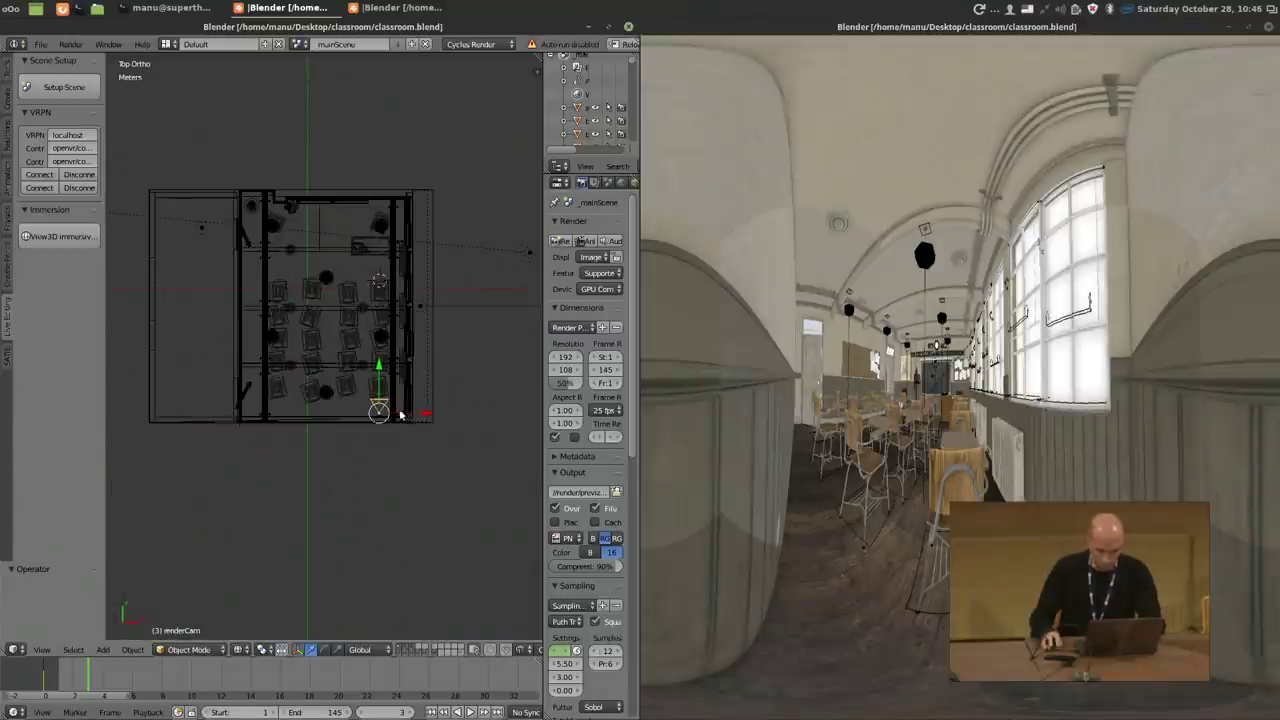
pyautogui.press('g')
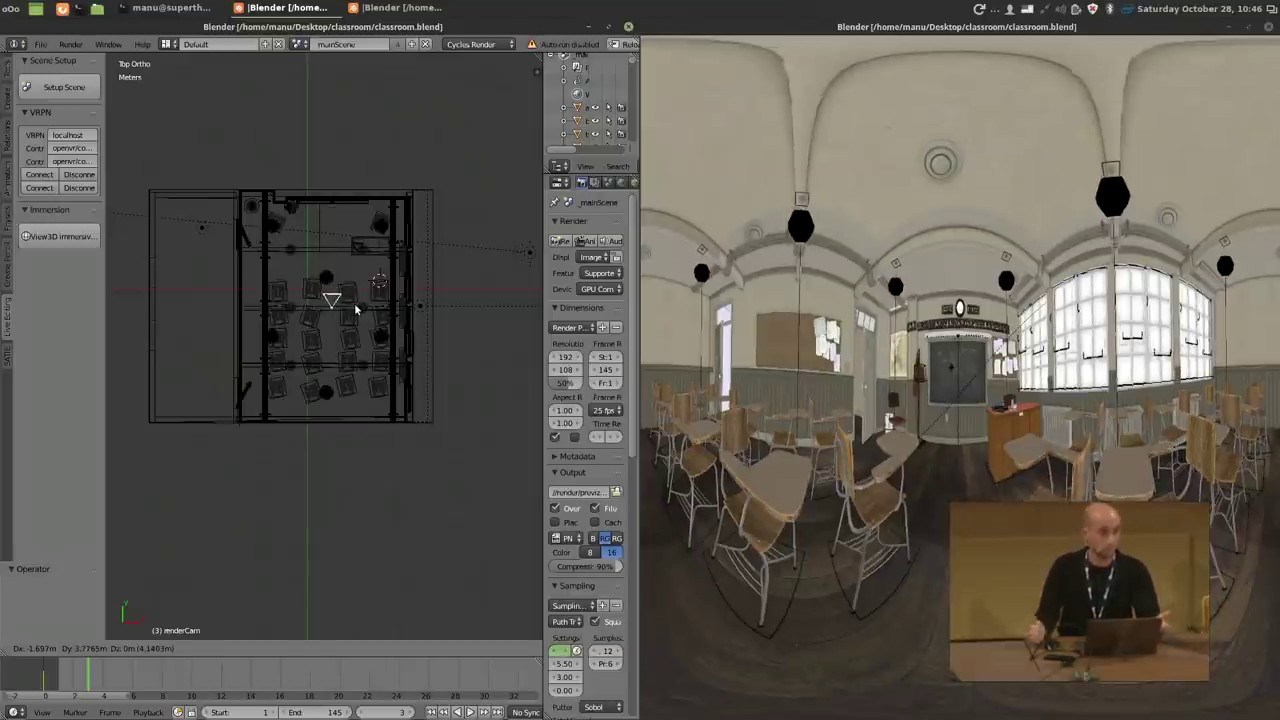
pyautogui.click(355, 308)
# - Widen the render properties area and set the Immersive Viewport projection type to Spherical
pyautogui.scroll(-10, 580, 603)
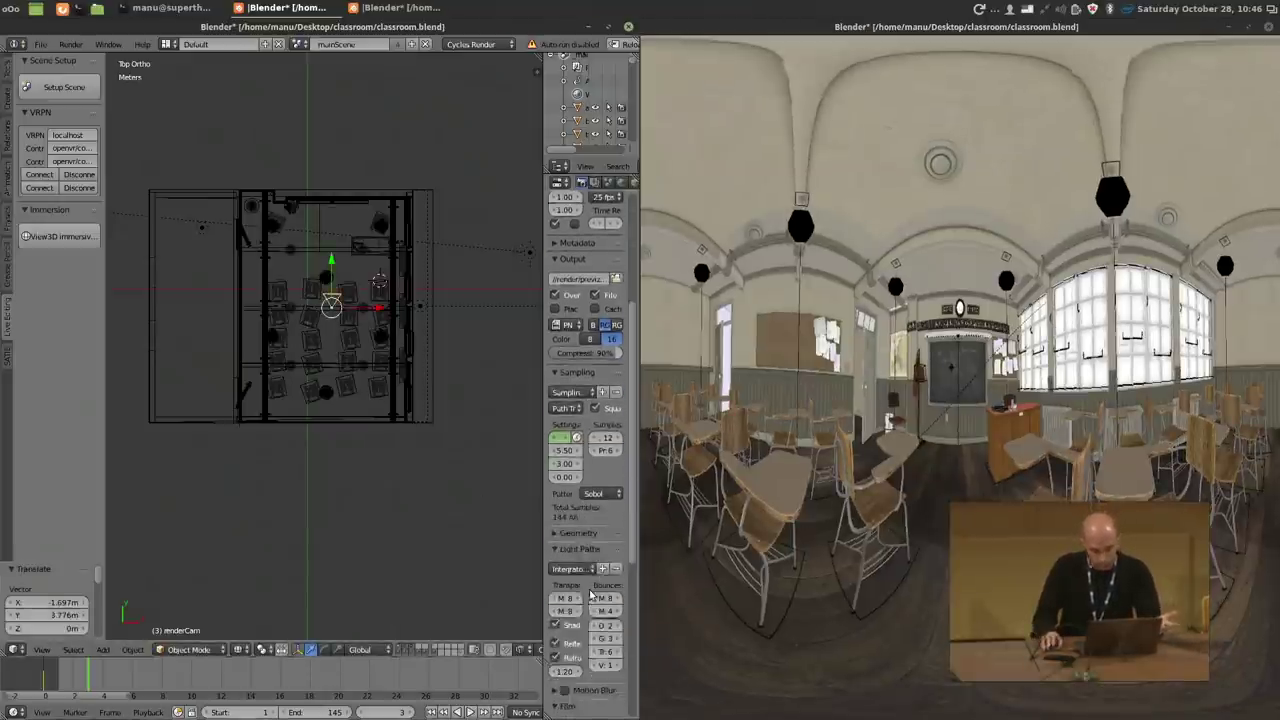
pyautogui.click(556, 696)
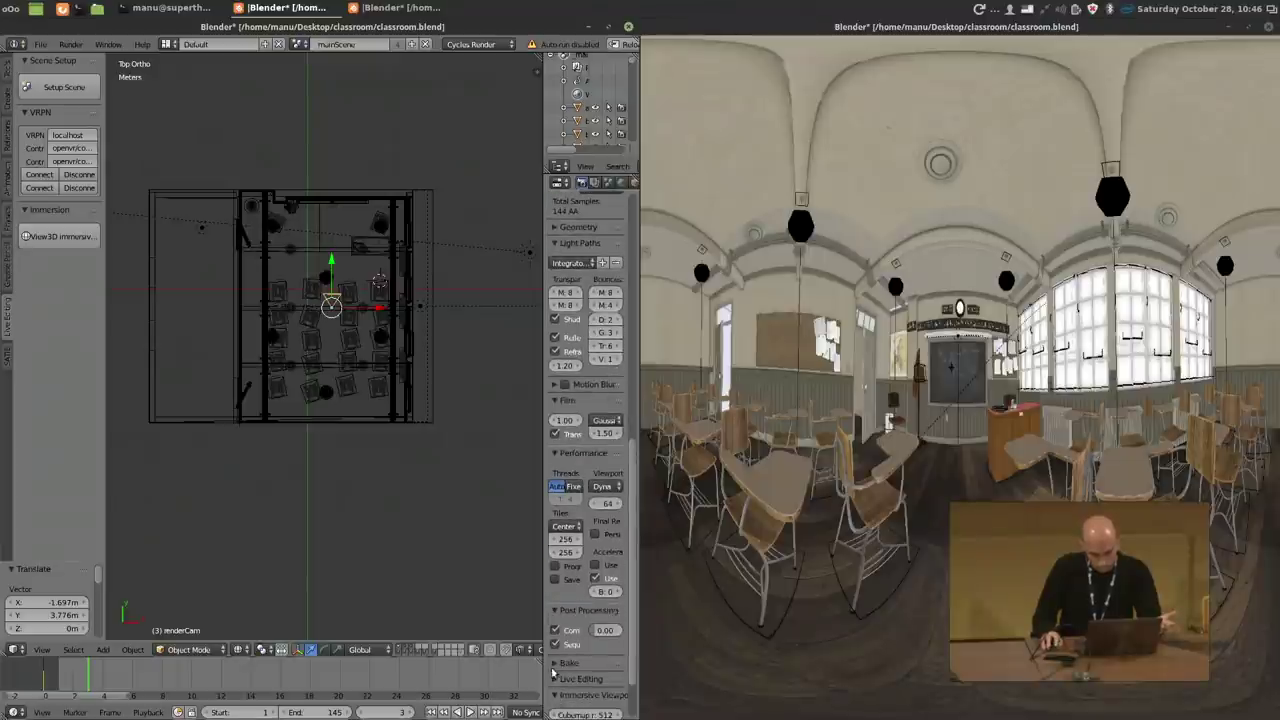
pyautogui.moveTo(543, 660); pyautogui.dragTo(437, 660)
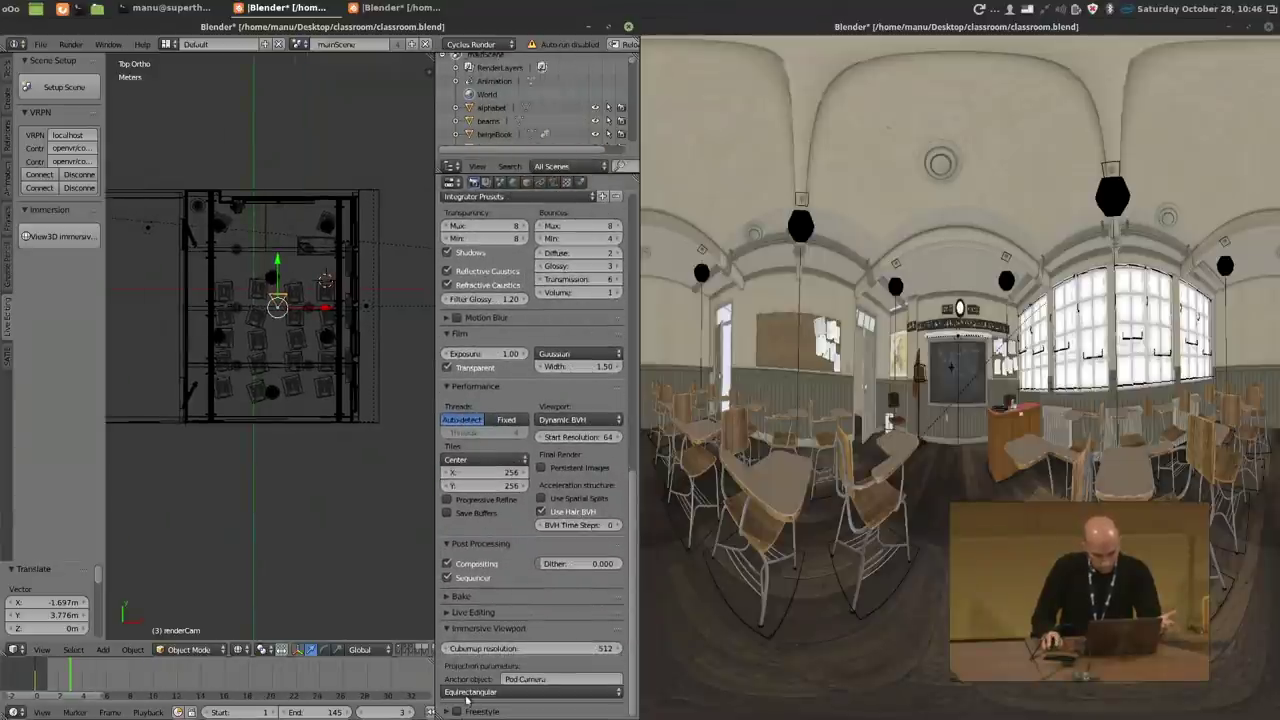
pyautogui.click(470, 691)
pyautogui.click(460, 676)
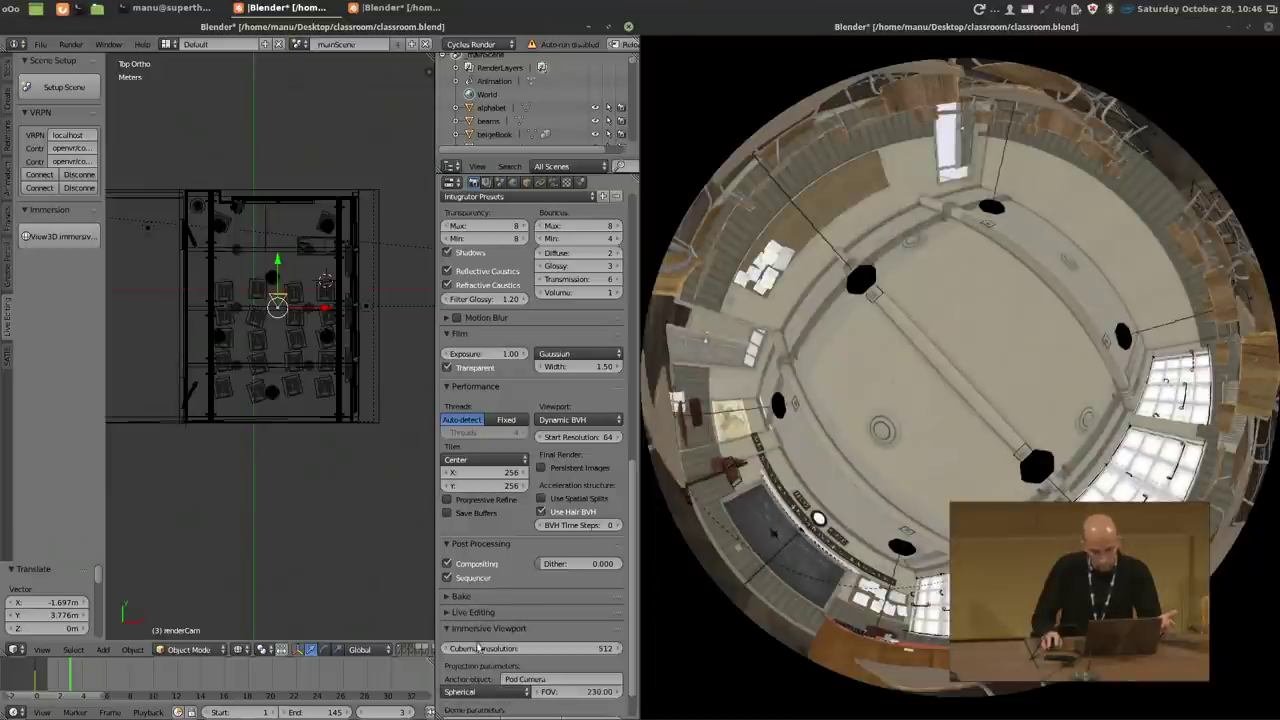
# - In the front view, lower the render camera about 76.5 cm and shift it about -19.1 cm in X
pyautogui.press('KP_1')
pyautogui.press('g')
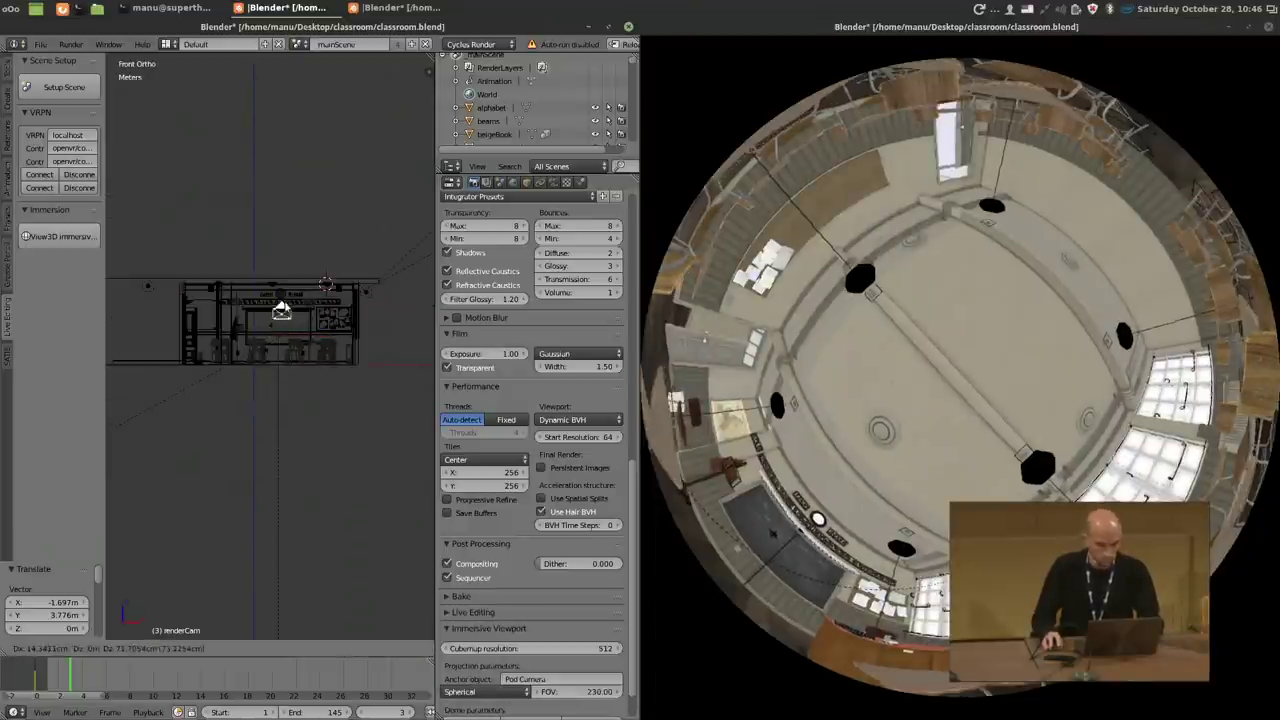
pyautogui.click(272, 355)
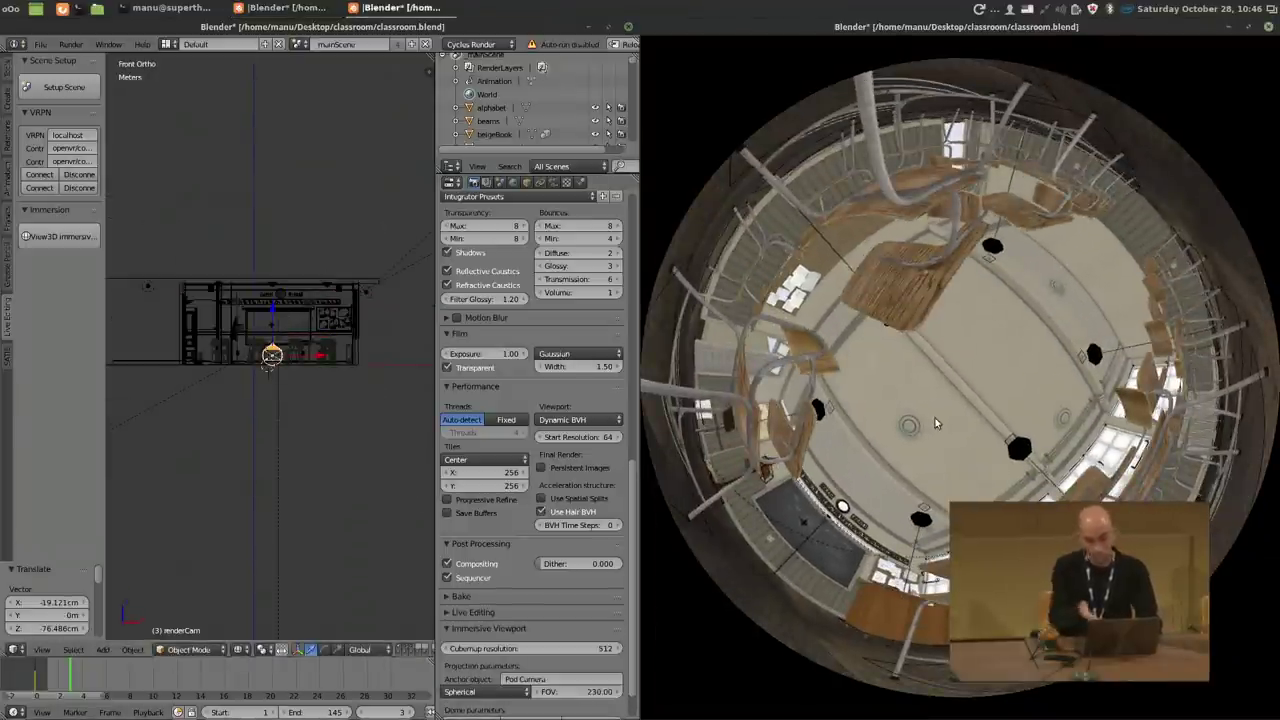
# - Show the immersive view as wireframe and select the chair just behind the camera in a closer top view
pyautogui.press('z')
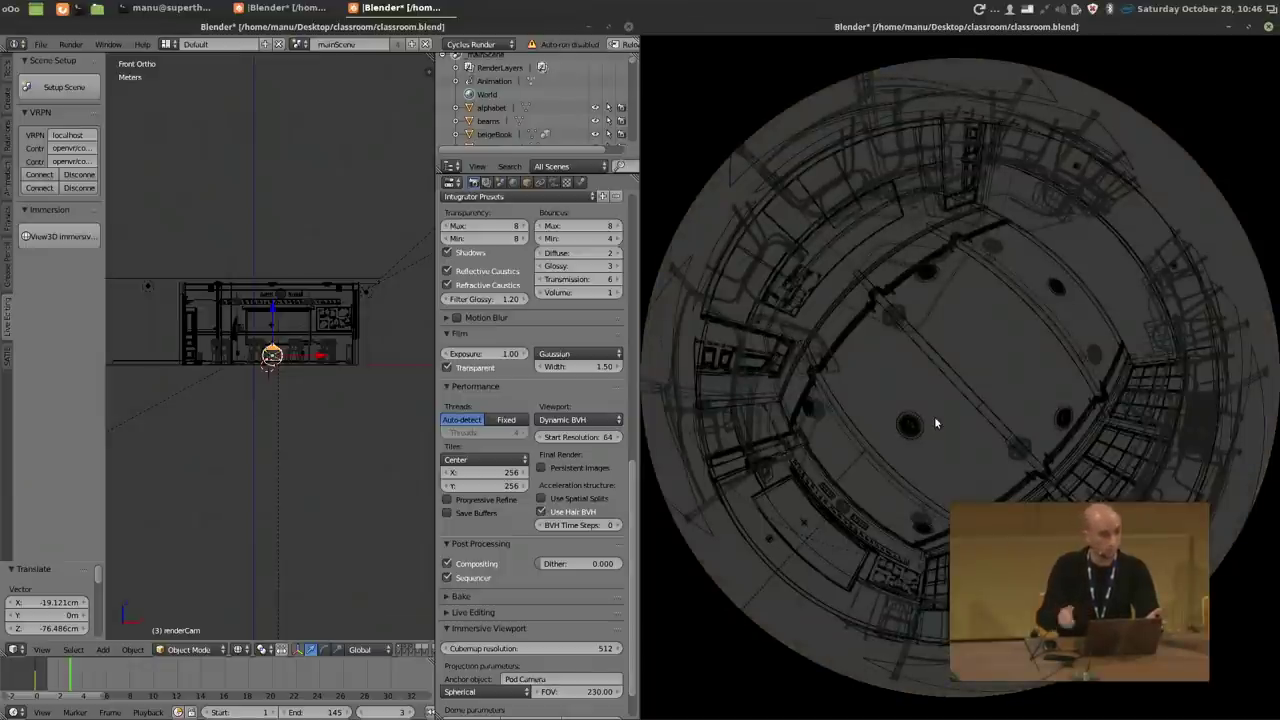
pyautogui.rightClick(258, 366)
pyautogui.press('KP_7')
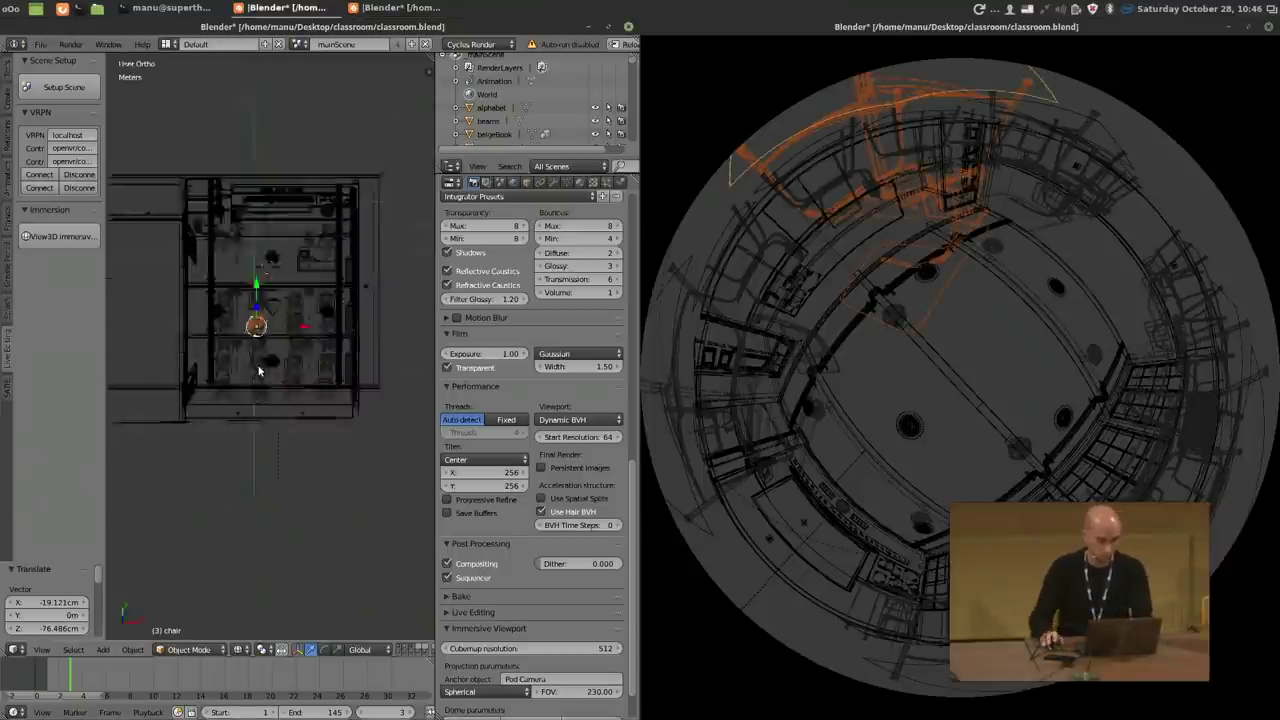
pyautogui.scroll(3, 256, 349)
pyautogui.keyDown('shift'); pyautogui.moveTo(273, 280); pyautogui.dragTo(268, 329, button='middle'); pyautogui.keyUp('shift')
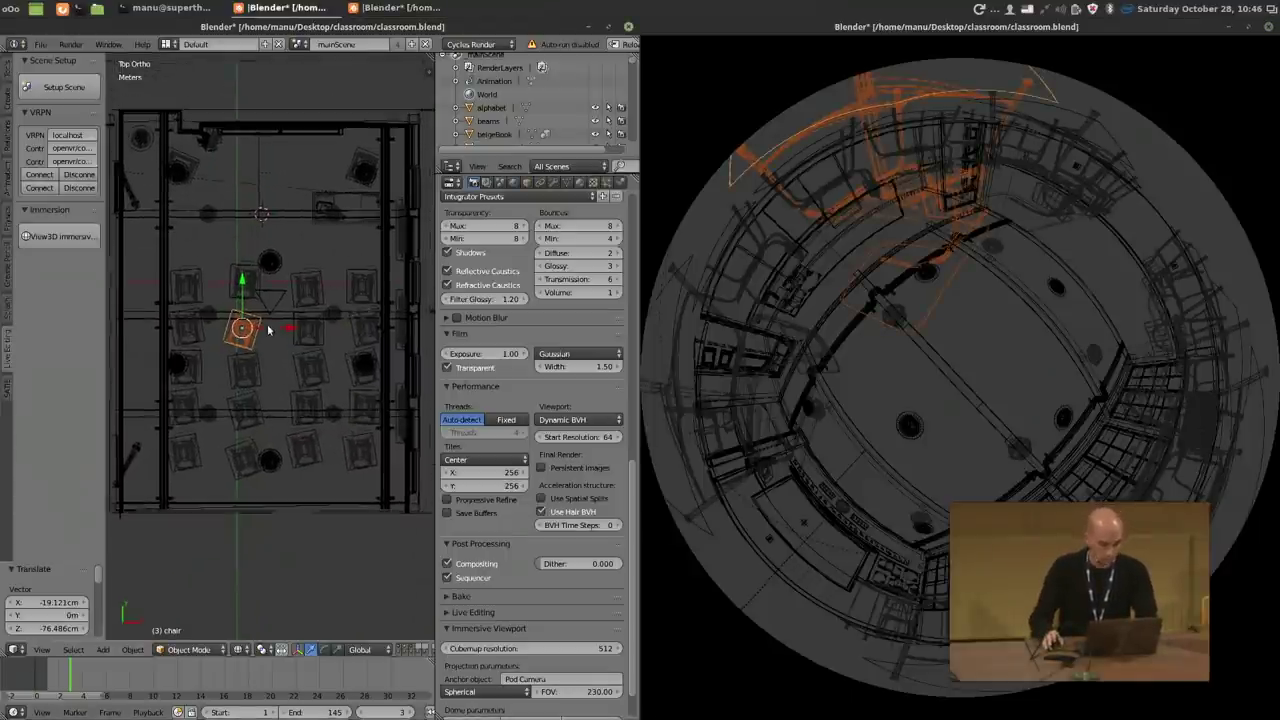
# - Set the immersive projection type to Equirectangular and select the chair on the other side behind the camera
pyautogui.click(482, 691)
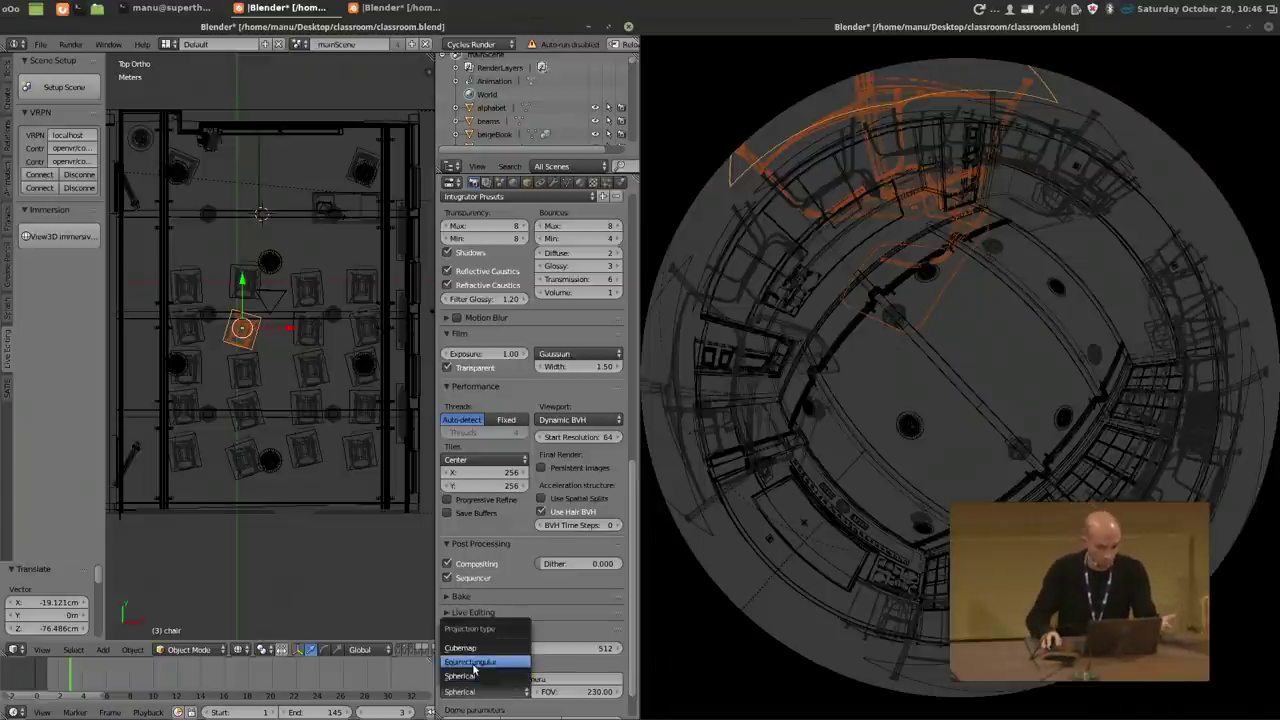
pyautogui.click(482, 663)
pyautogui.rightClick(306, 333)
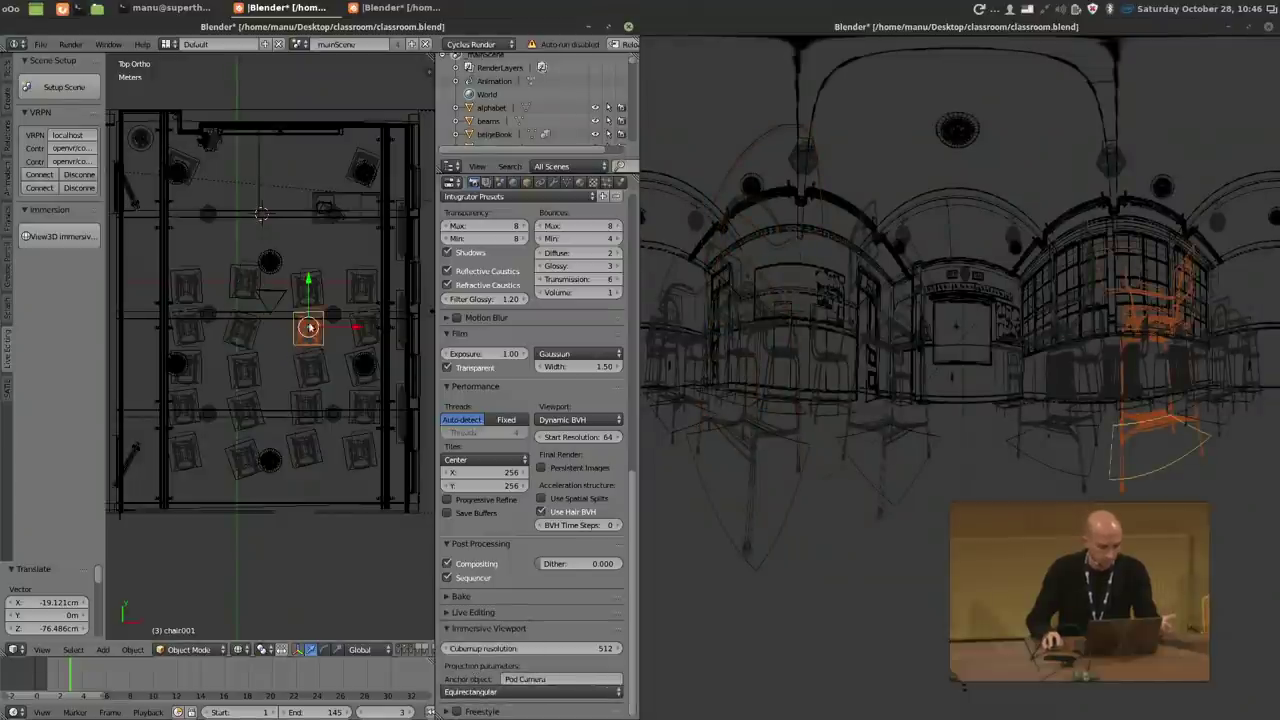
# - Select the render camera and check the list of render engines
pyautogui.rightClick(273, 300)
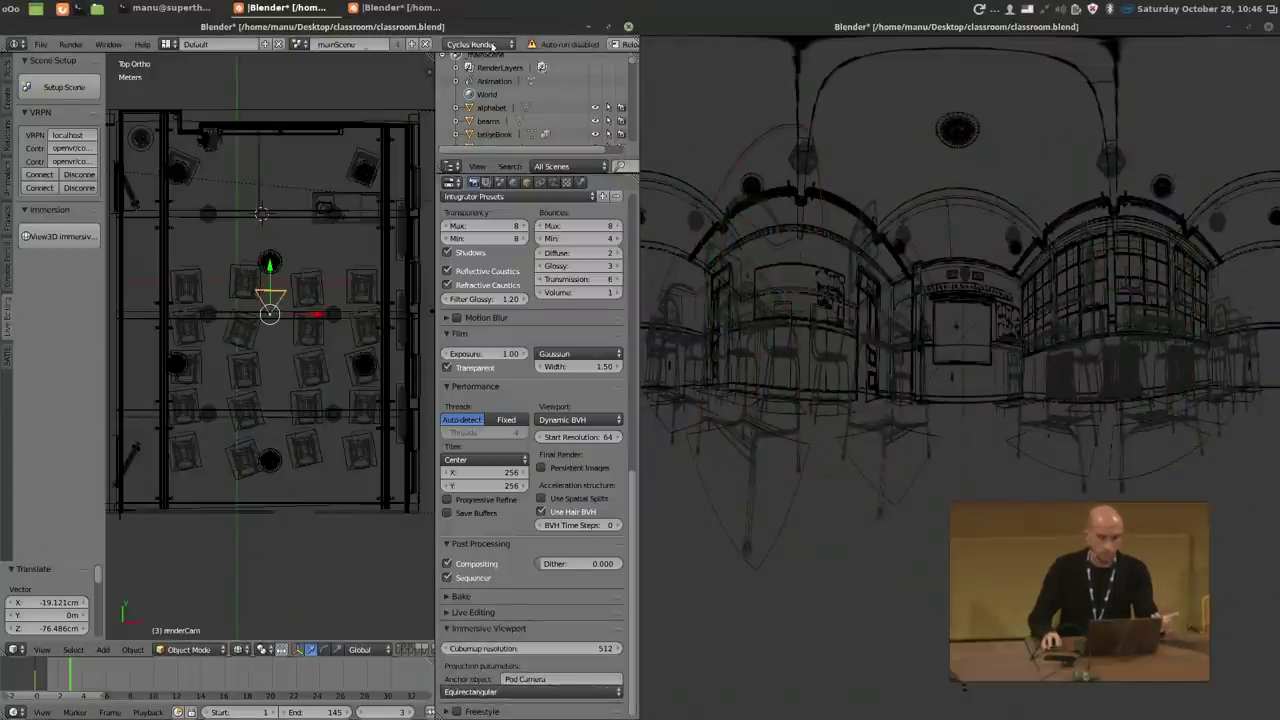
pyautogui.click(505, 47)
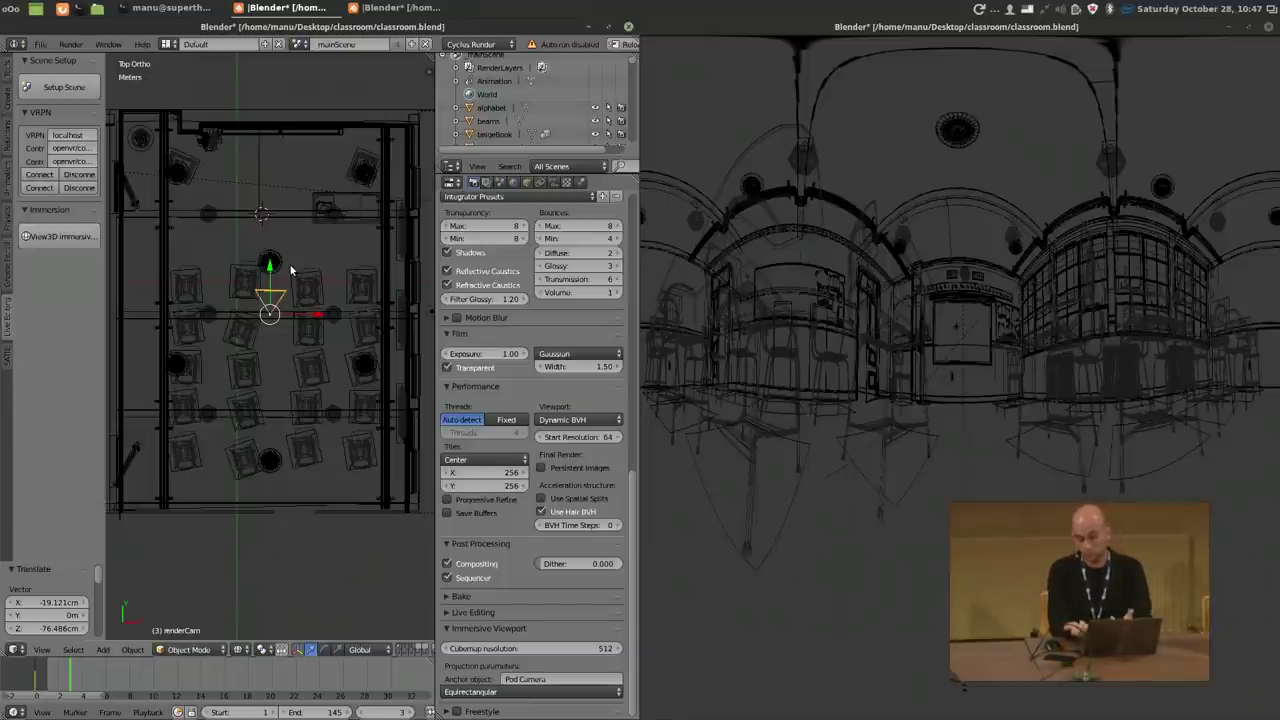
pyautogui.click(884, 382)
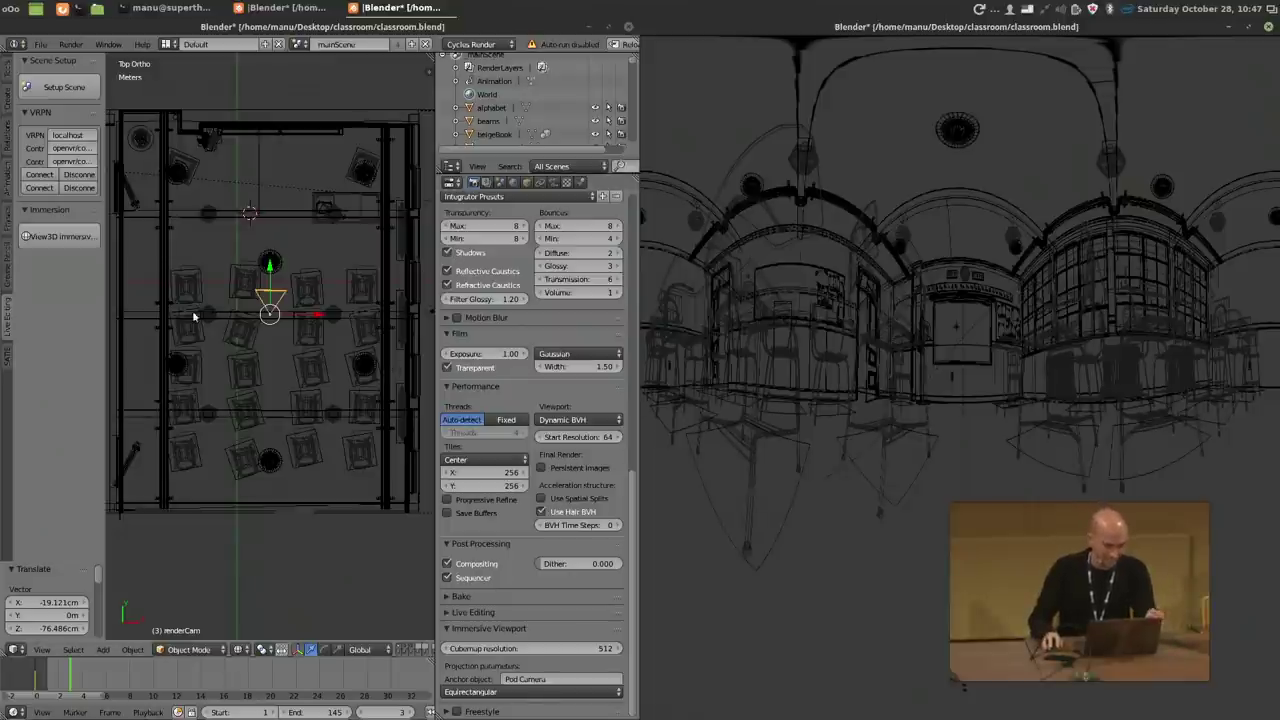
# - Collapse the Immersive Viewport settings, select the front-row chair beside the camera and display the SATIE tool and the chair's object properties
pyautogui.click(447, 629)
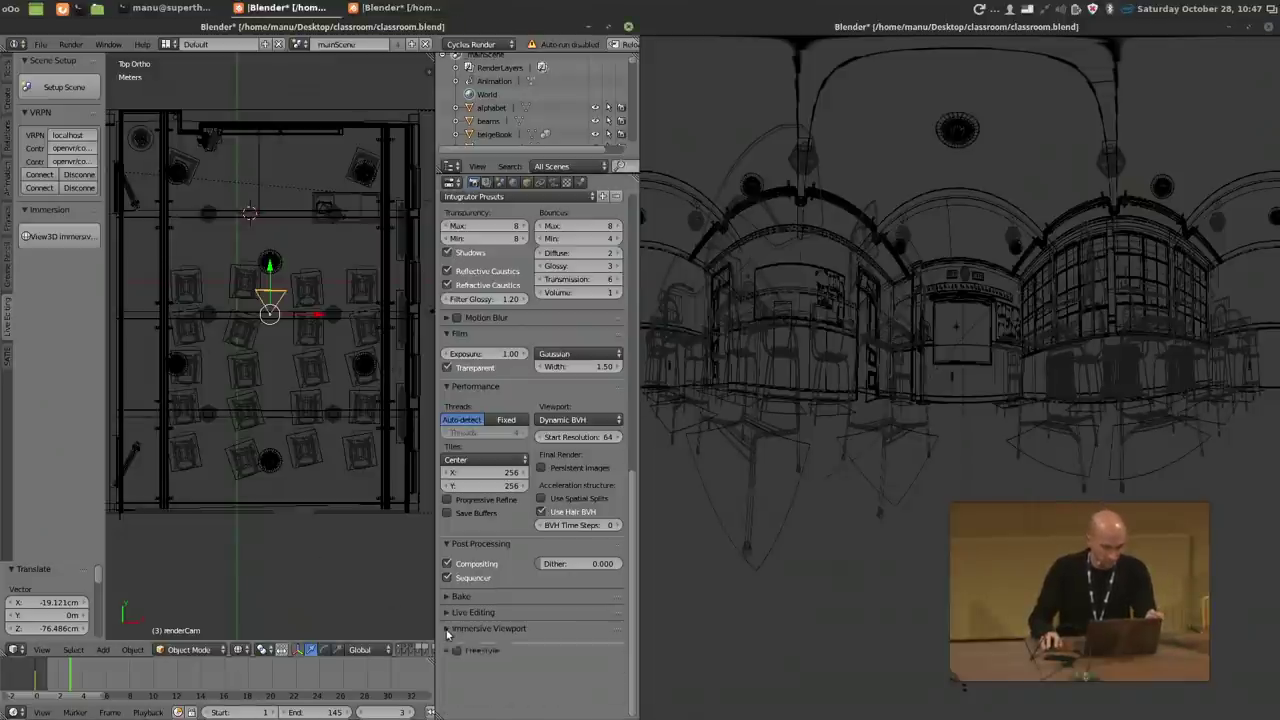
pyautogui.rightClick(245, 282)
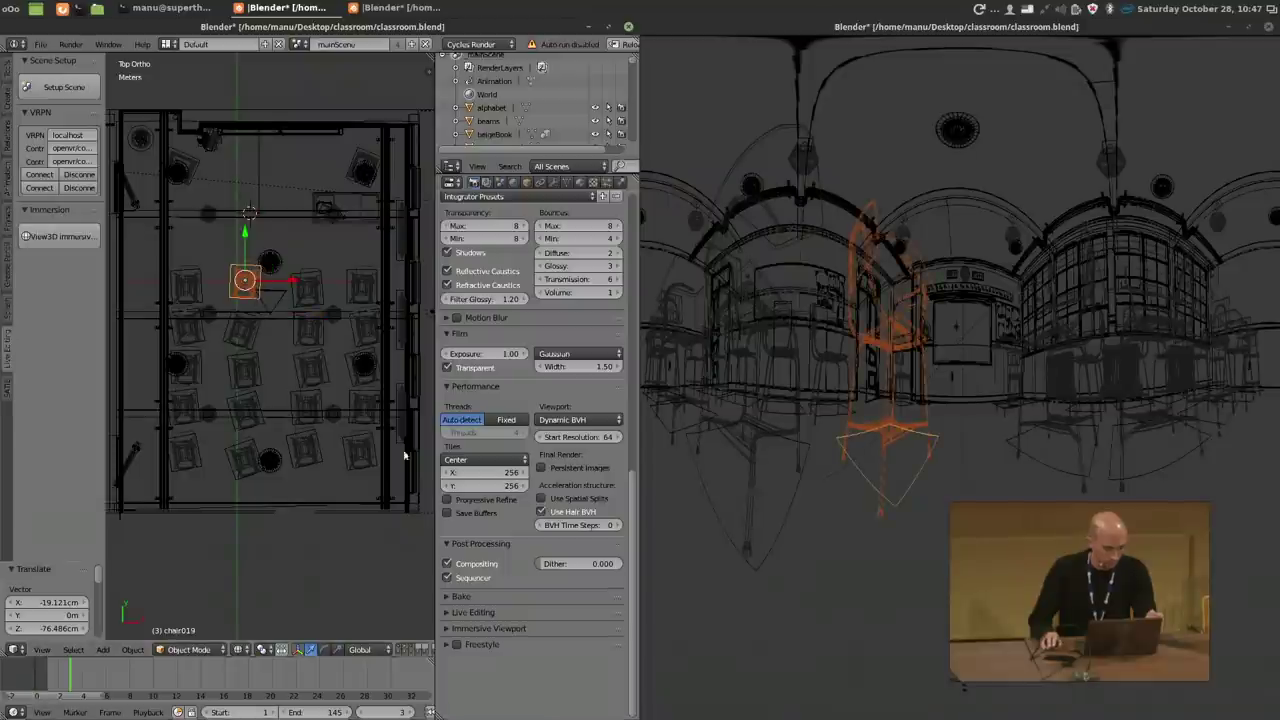
pyautogui.click(9, 400)
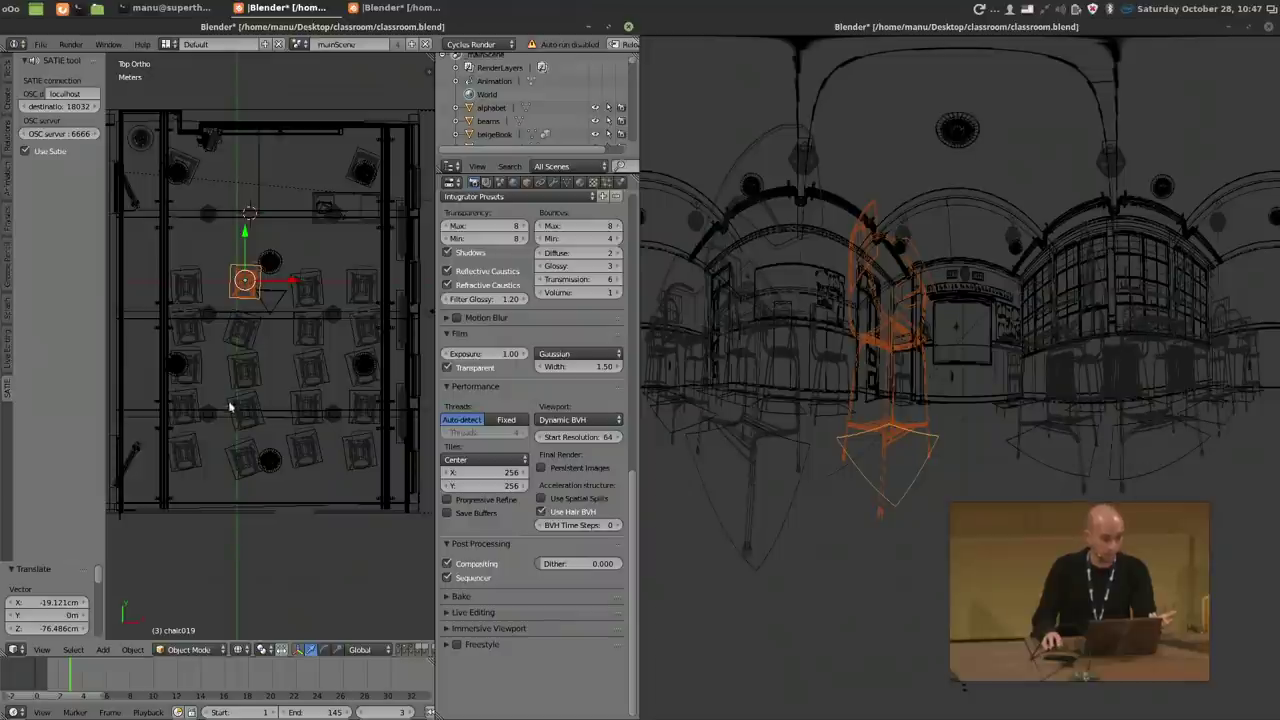
pyautogui.click(527, 182)
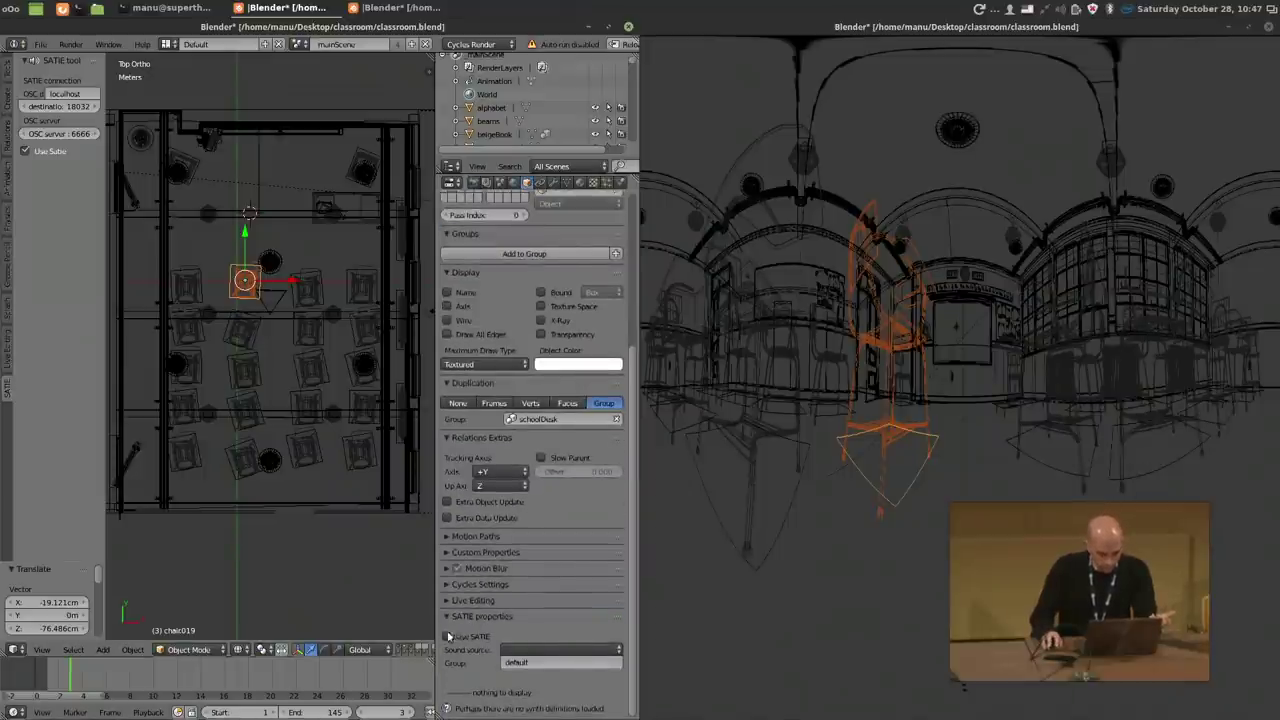
# - Check the sound source options in the chair's SATIE properties, collapse that section and glance at the Live Editing settings
pyautogui.click(531, 652)
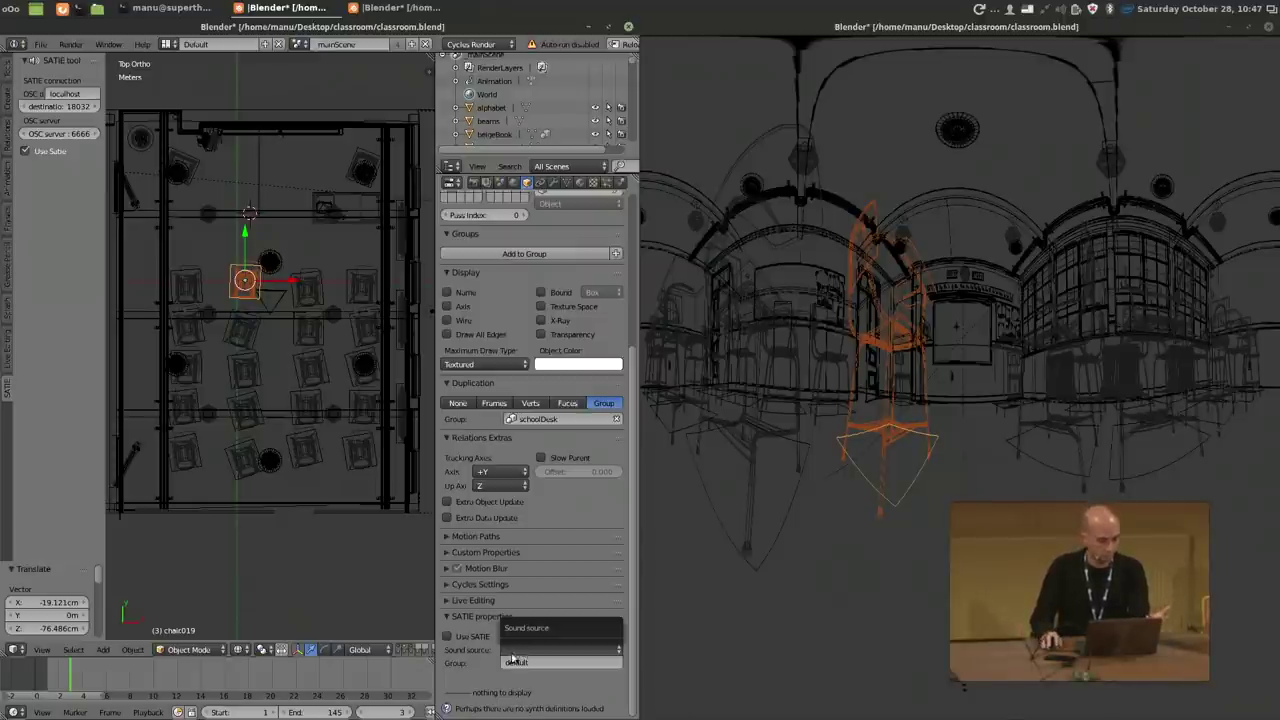
pyautogui.click(483, 650)
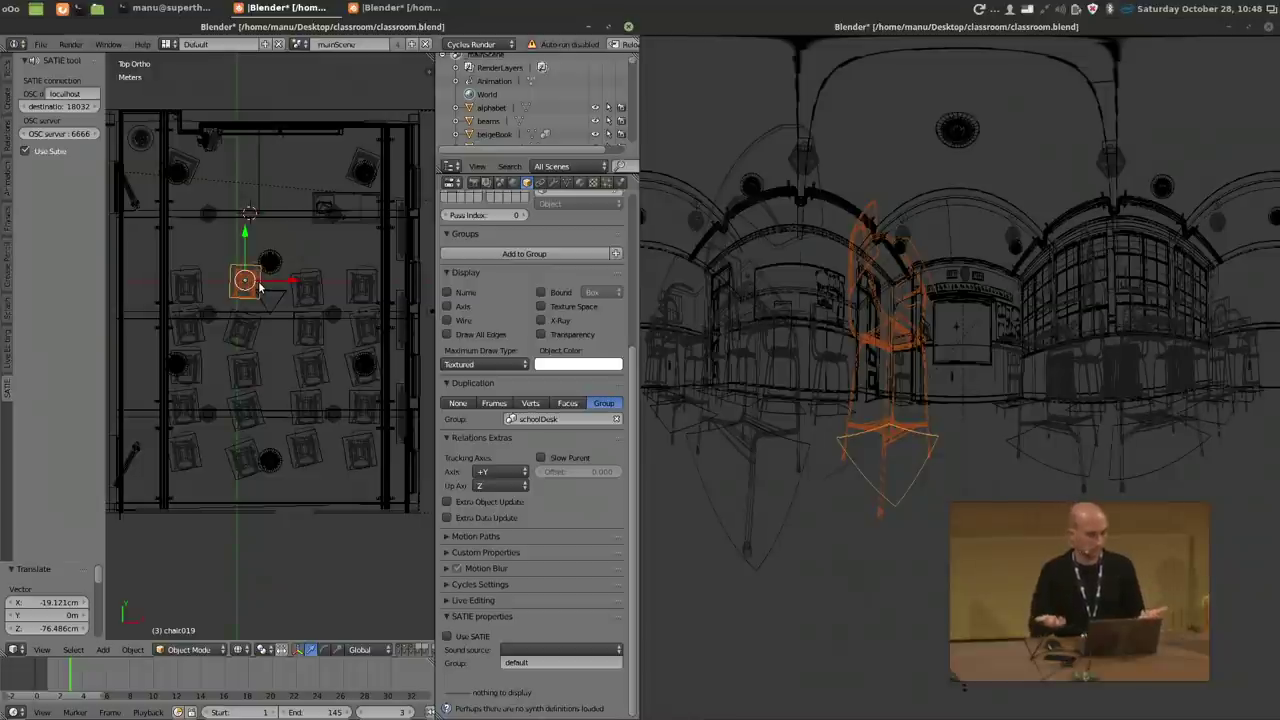
pyautogui.scroll(2, 517, 456)
pyautogui.scroll(-2, 512, 452)
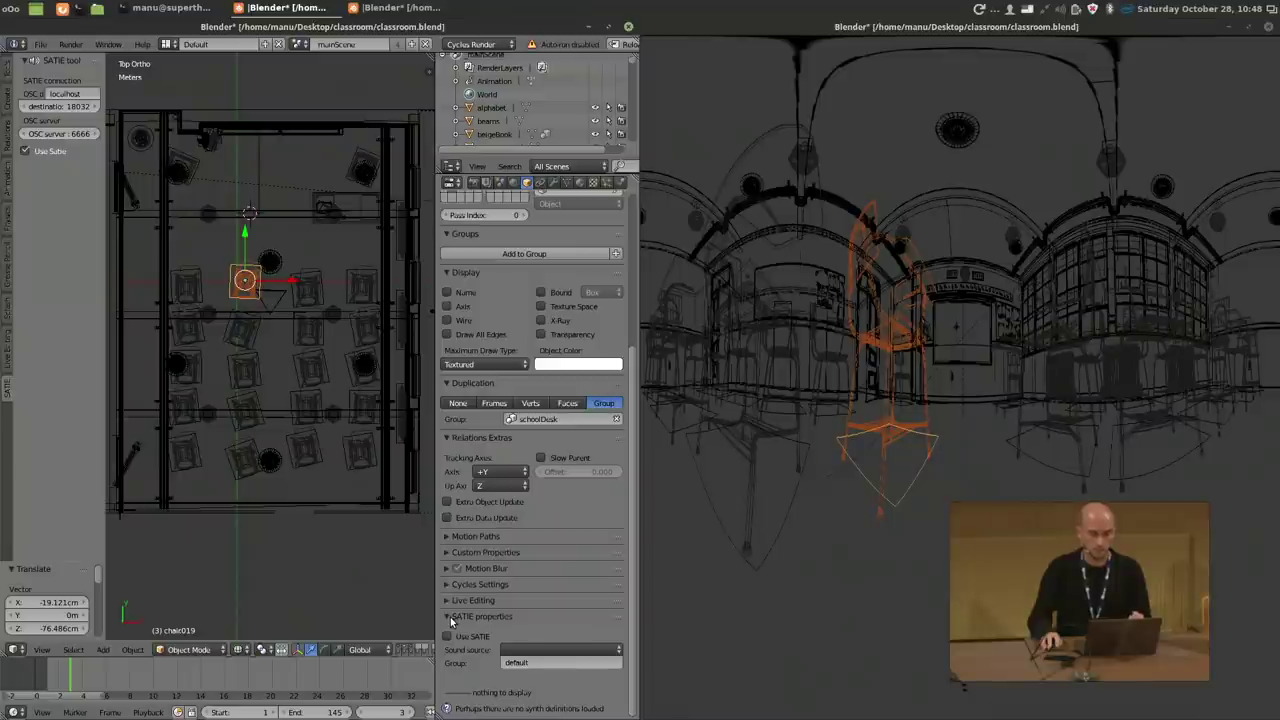
pyautogui.click(450, 617)
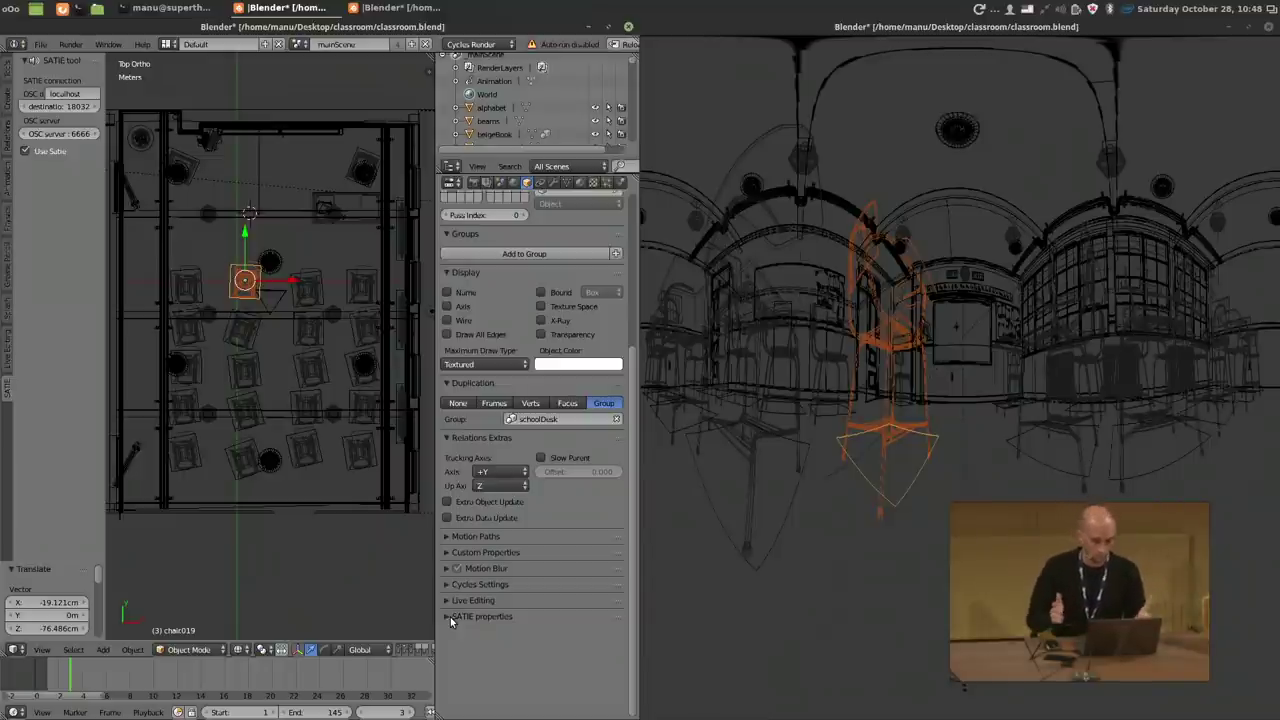
pyautogui.click(445, 599)
pyautogui.click(445, 599)
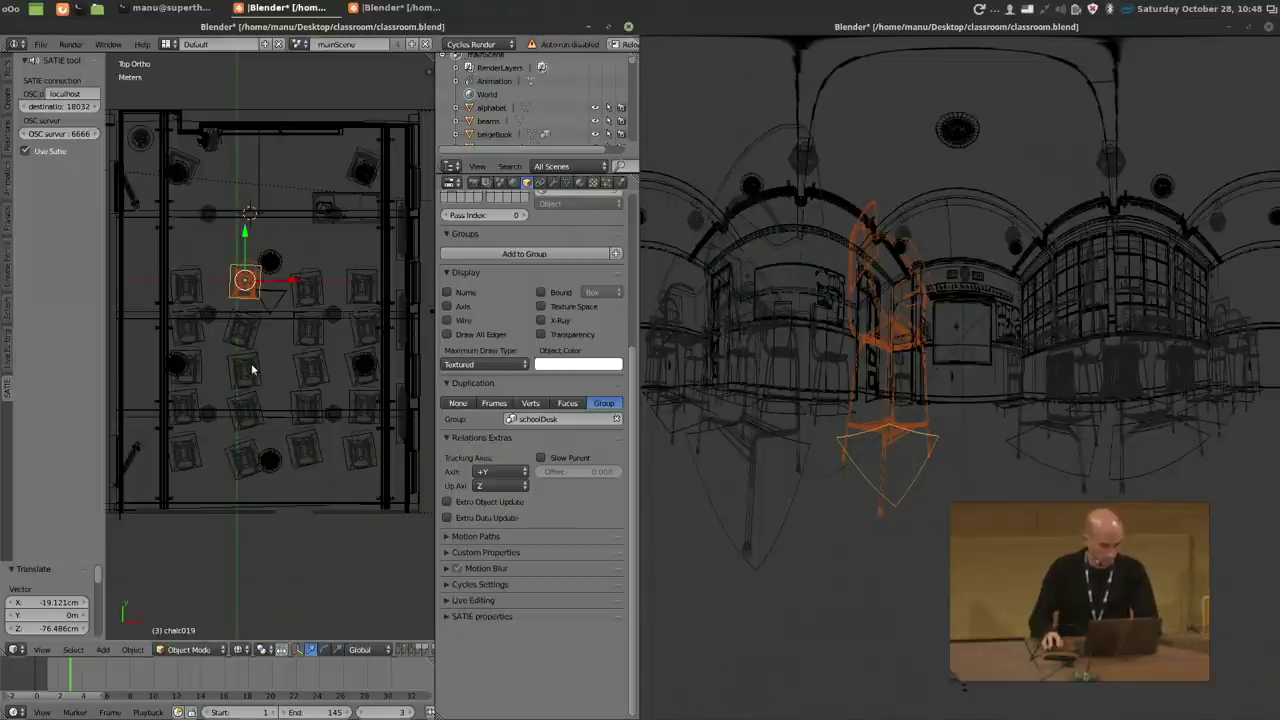
# - Quit Blender without saving the classroom scene
pyautogui.hotkey('ctrl', 'q')
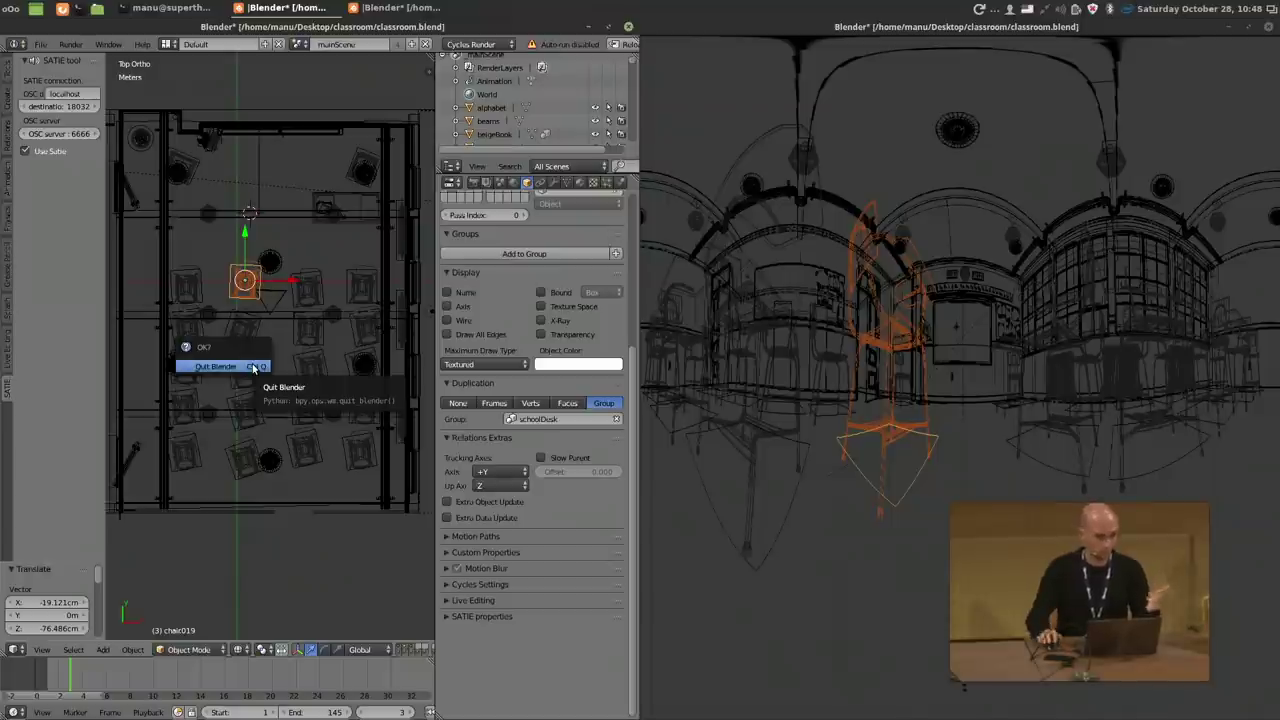
pyautogui.click(254, 368)
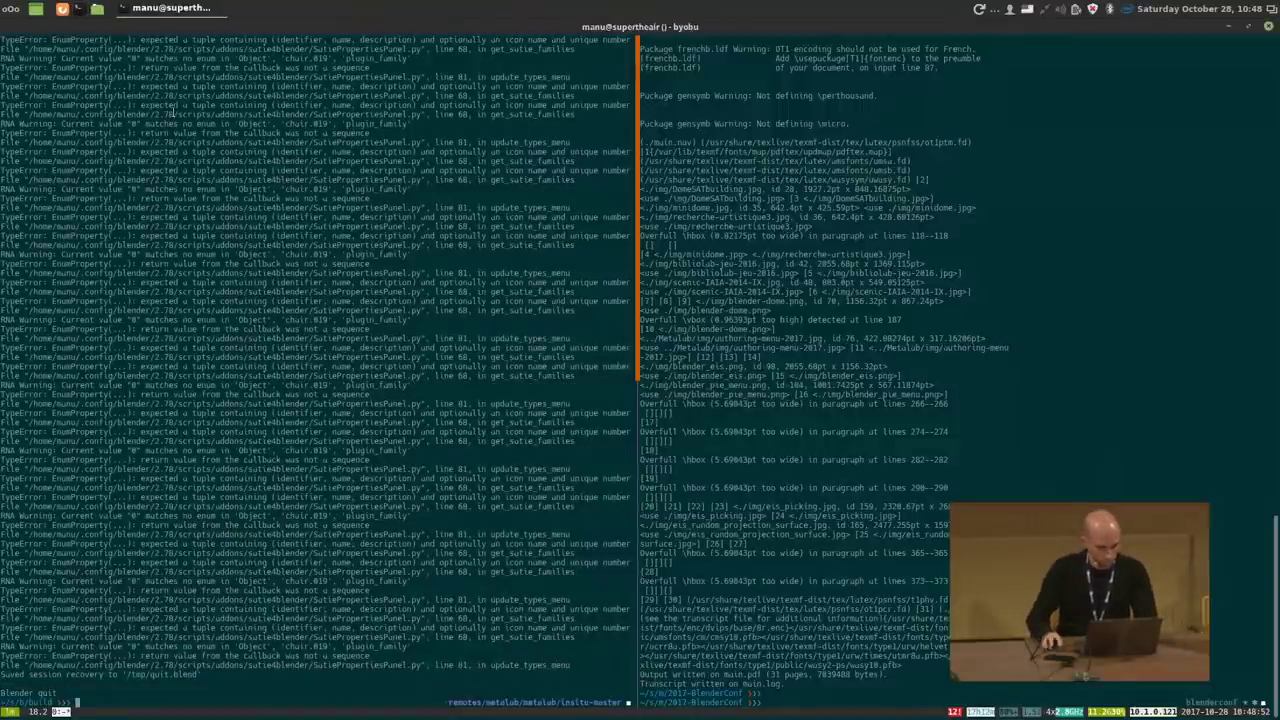
# - Switch to the EiS platform presentation and advance to the slide about the sculpt and paint tools
pyautogui.hotkey('ctrl', 'alt', 'Left')
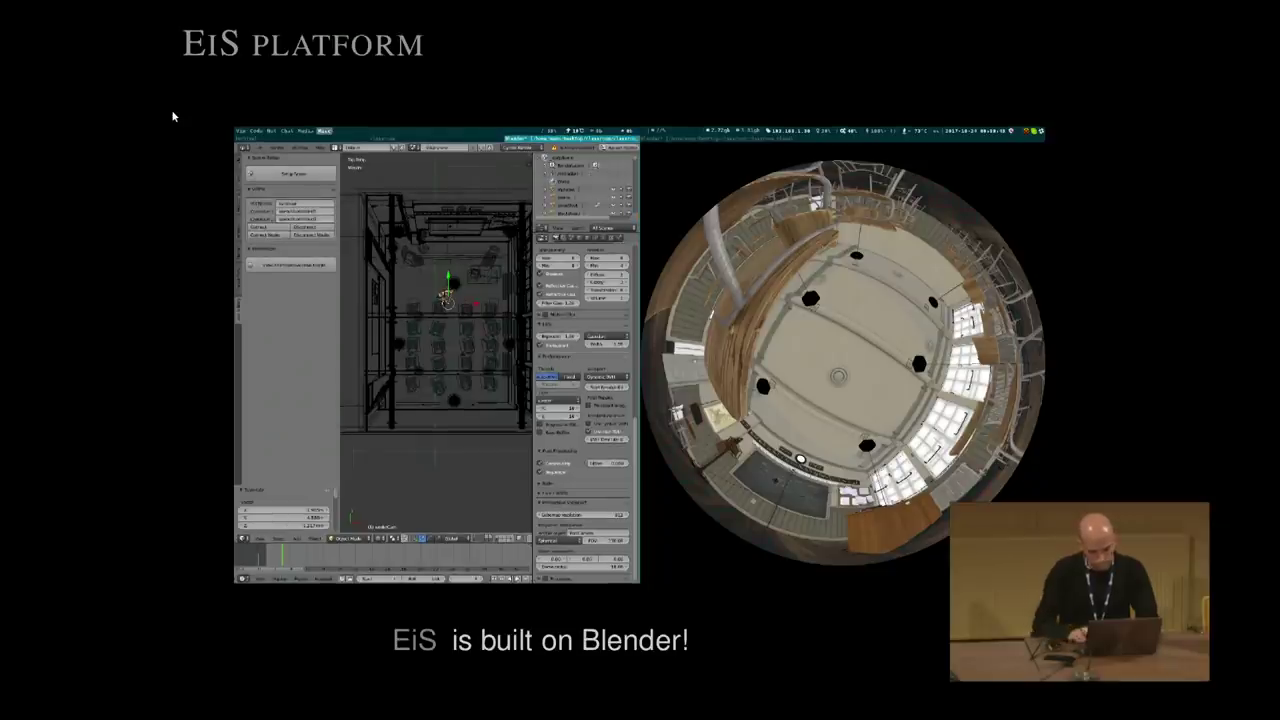
pyautogui.press('Right')
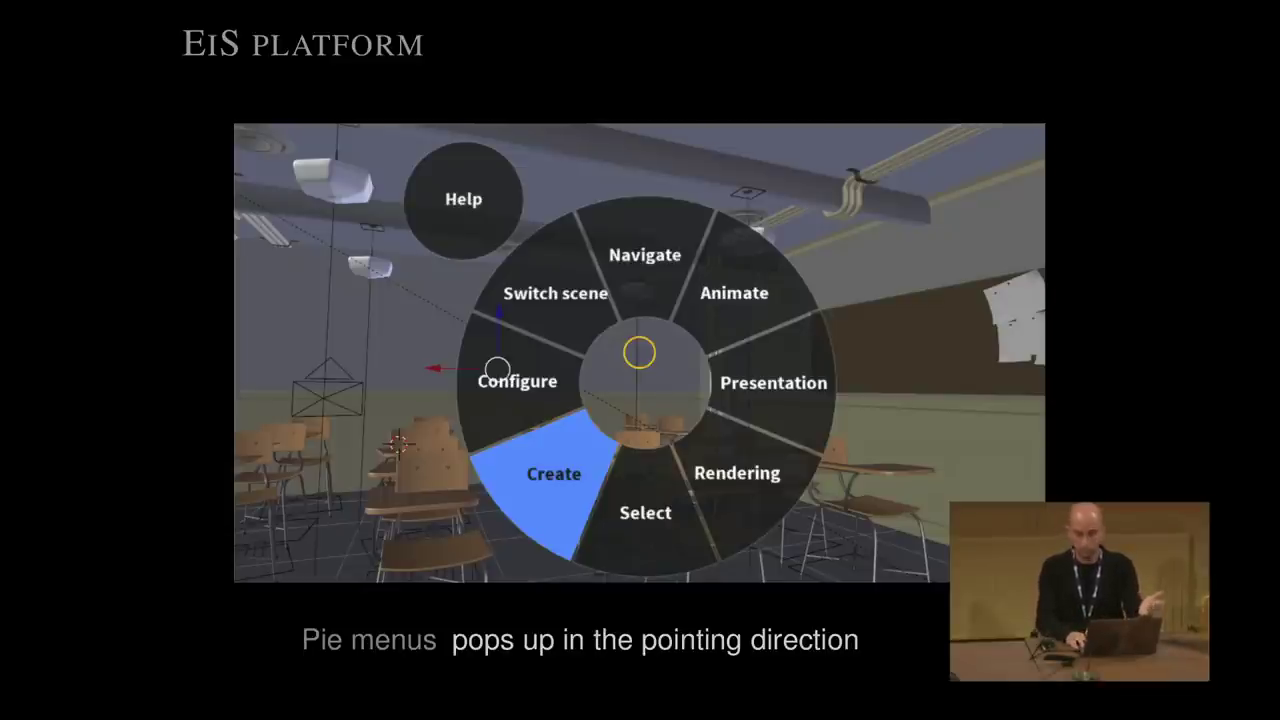
pyautogui.press('Right')
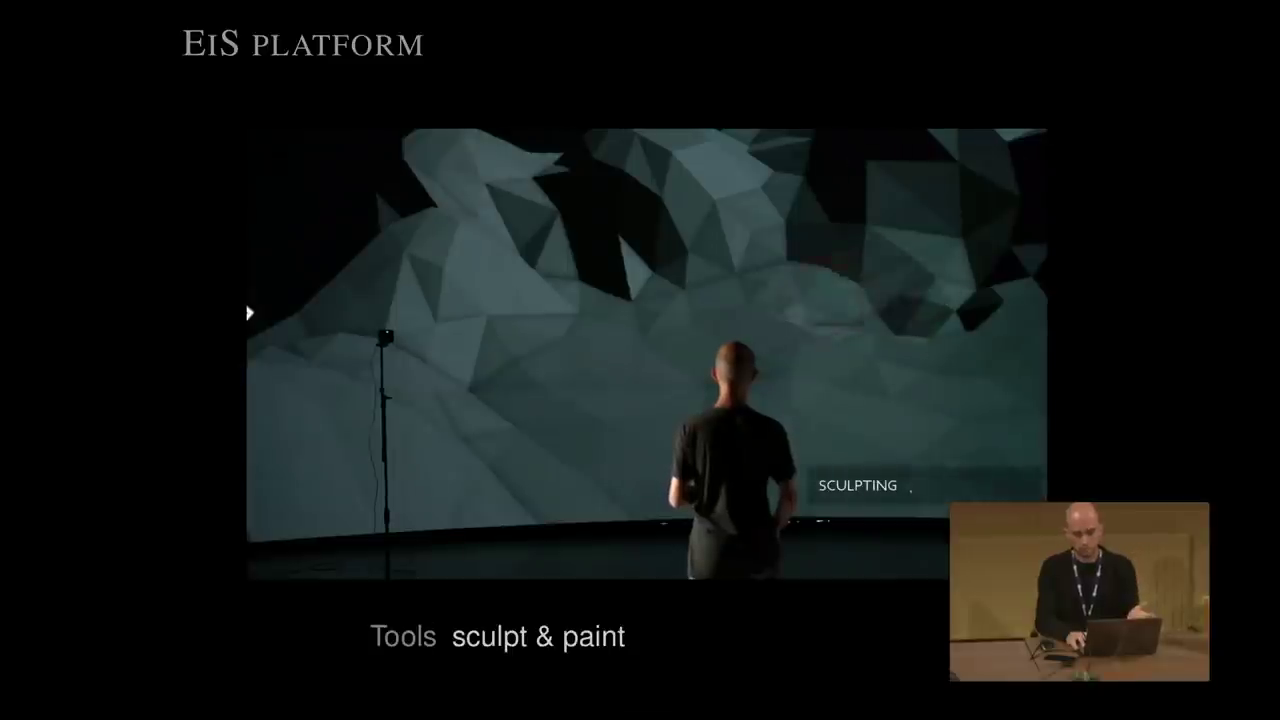